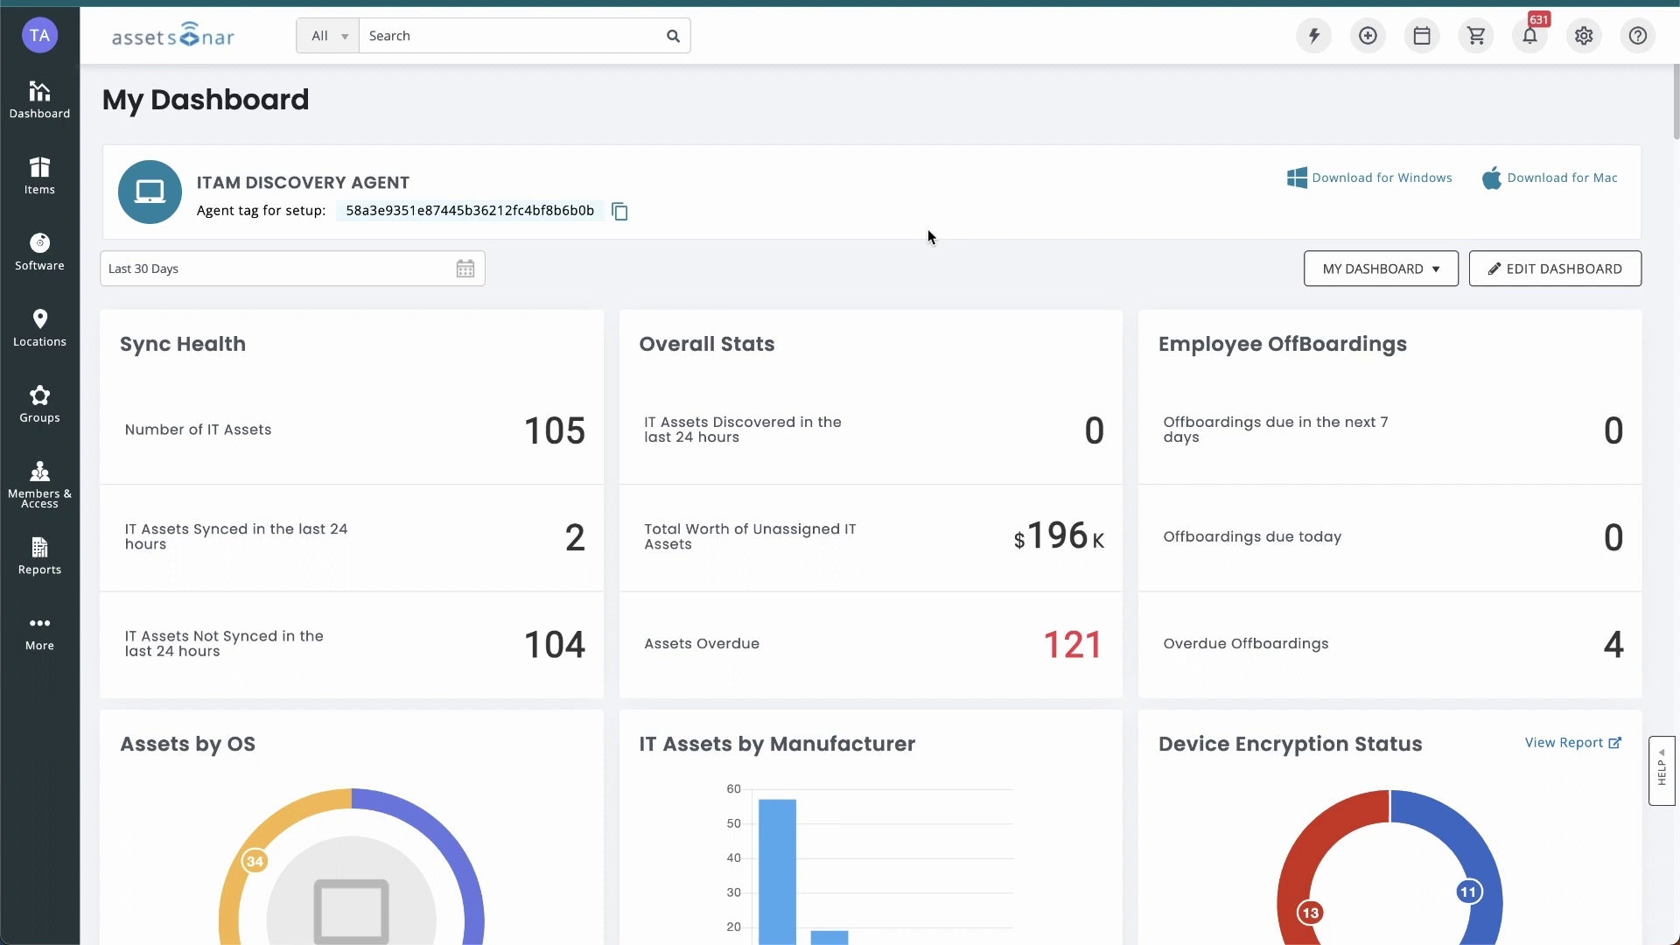
Step: Find the Zendesk integration in Settings and connect it to the subdomain d3v-ezofficeinventory
left_click(1584, 36)
left_click(226, 261)
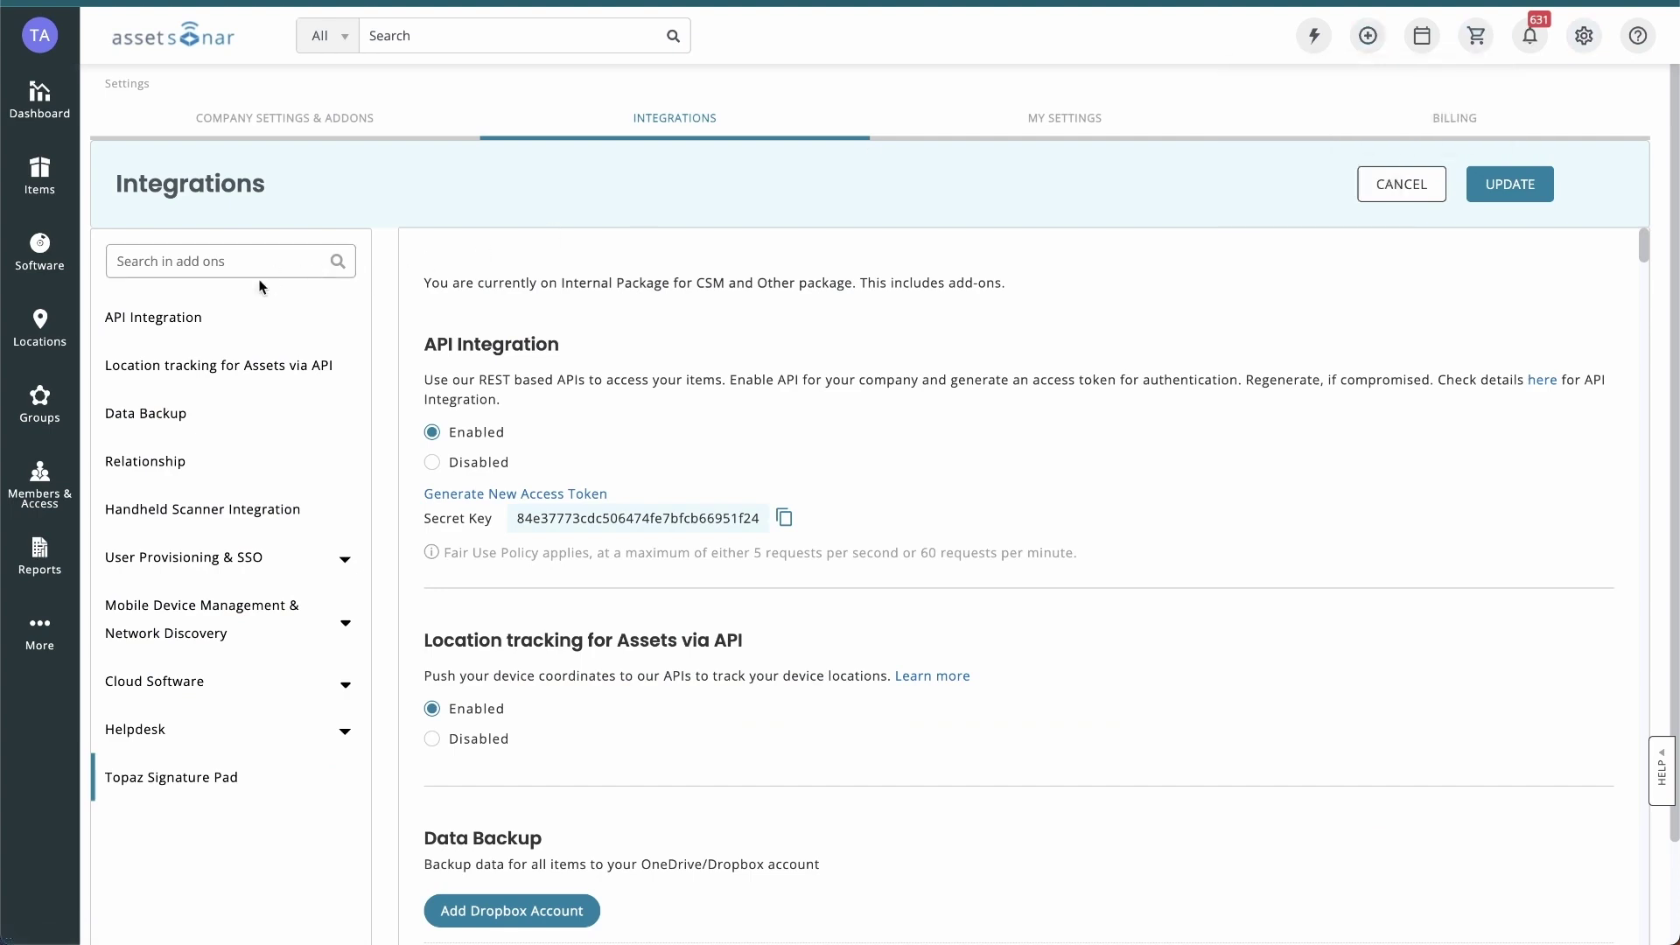
type("zen")
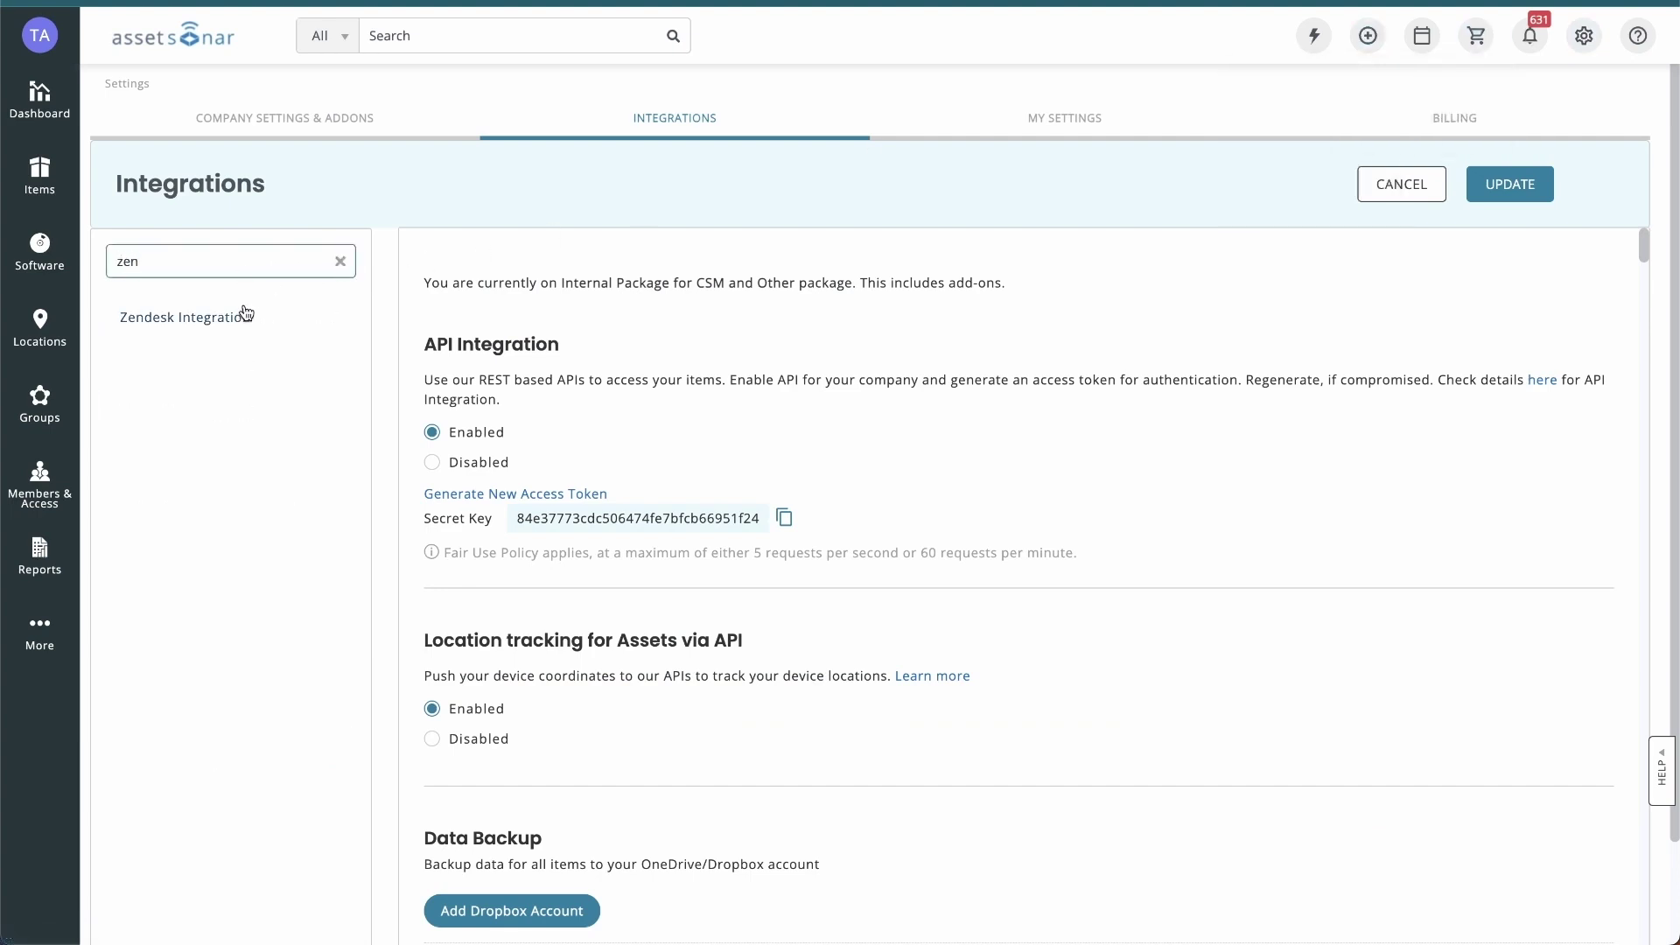
left_click(245, 320)
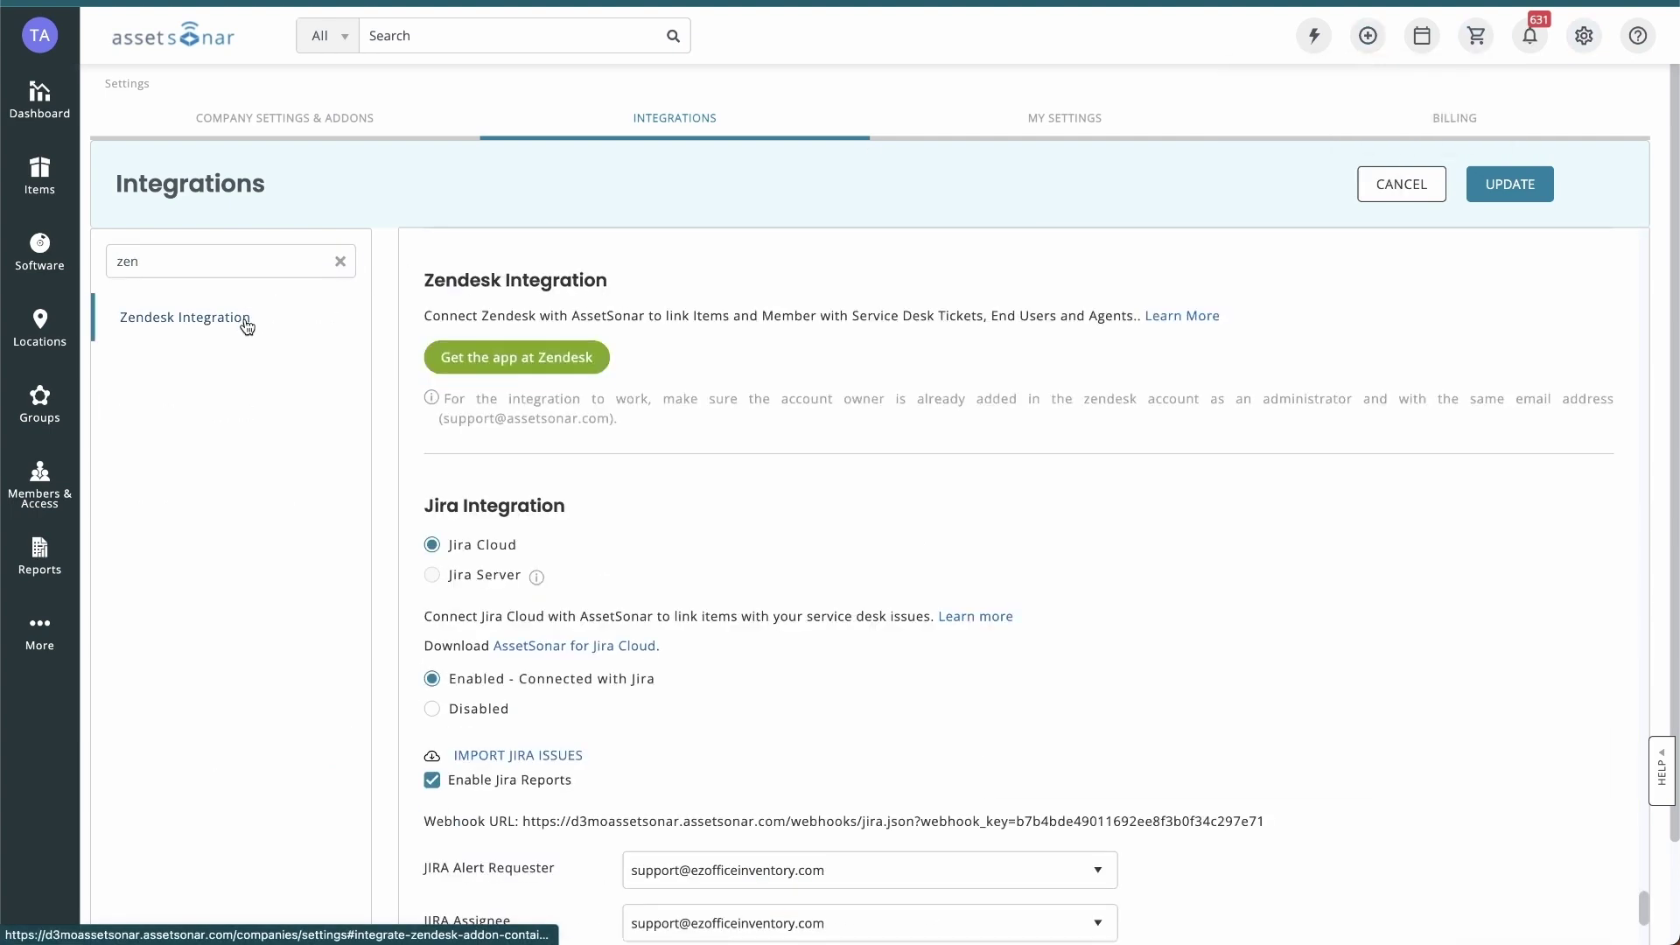
left_click(461, 360)
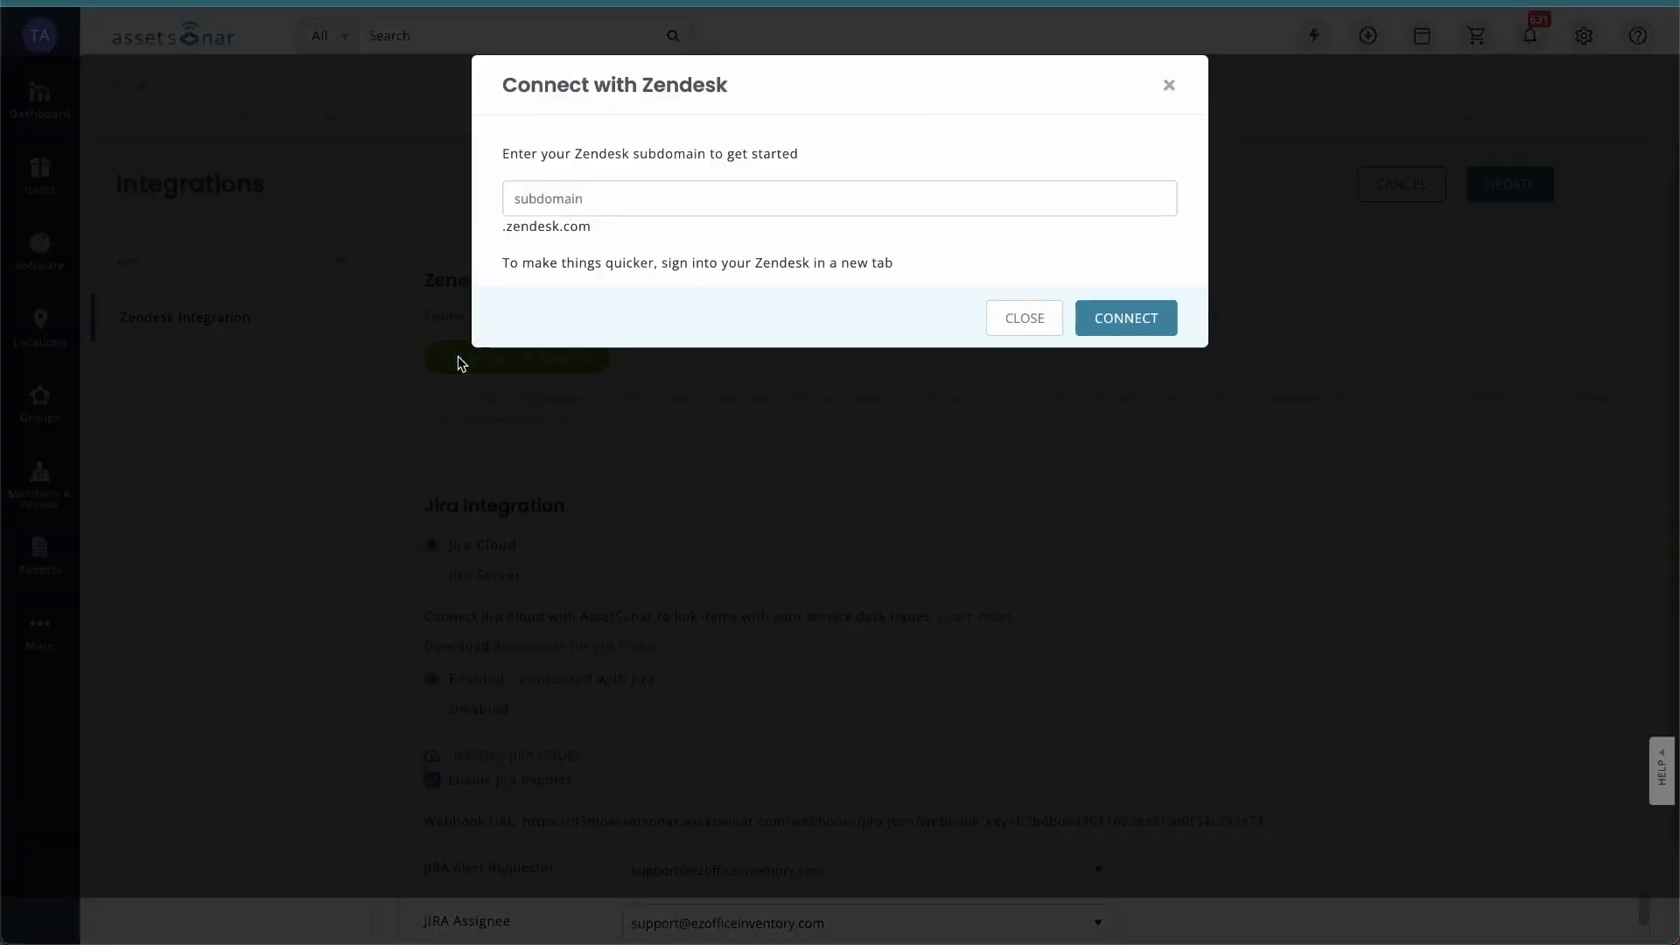
left_click(563, 242)
type("d3v-ezofficeinventory")
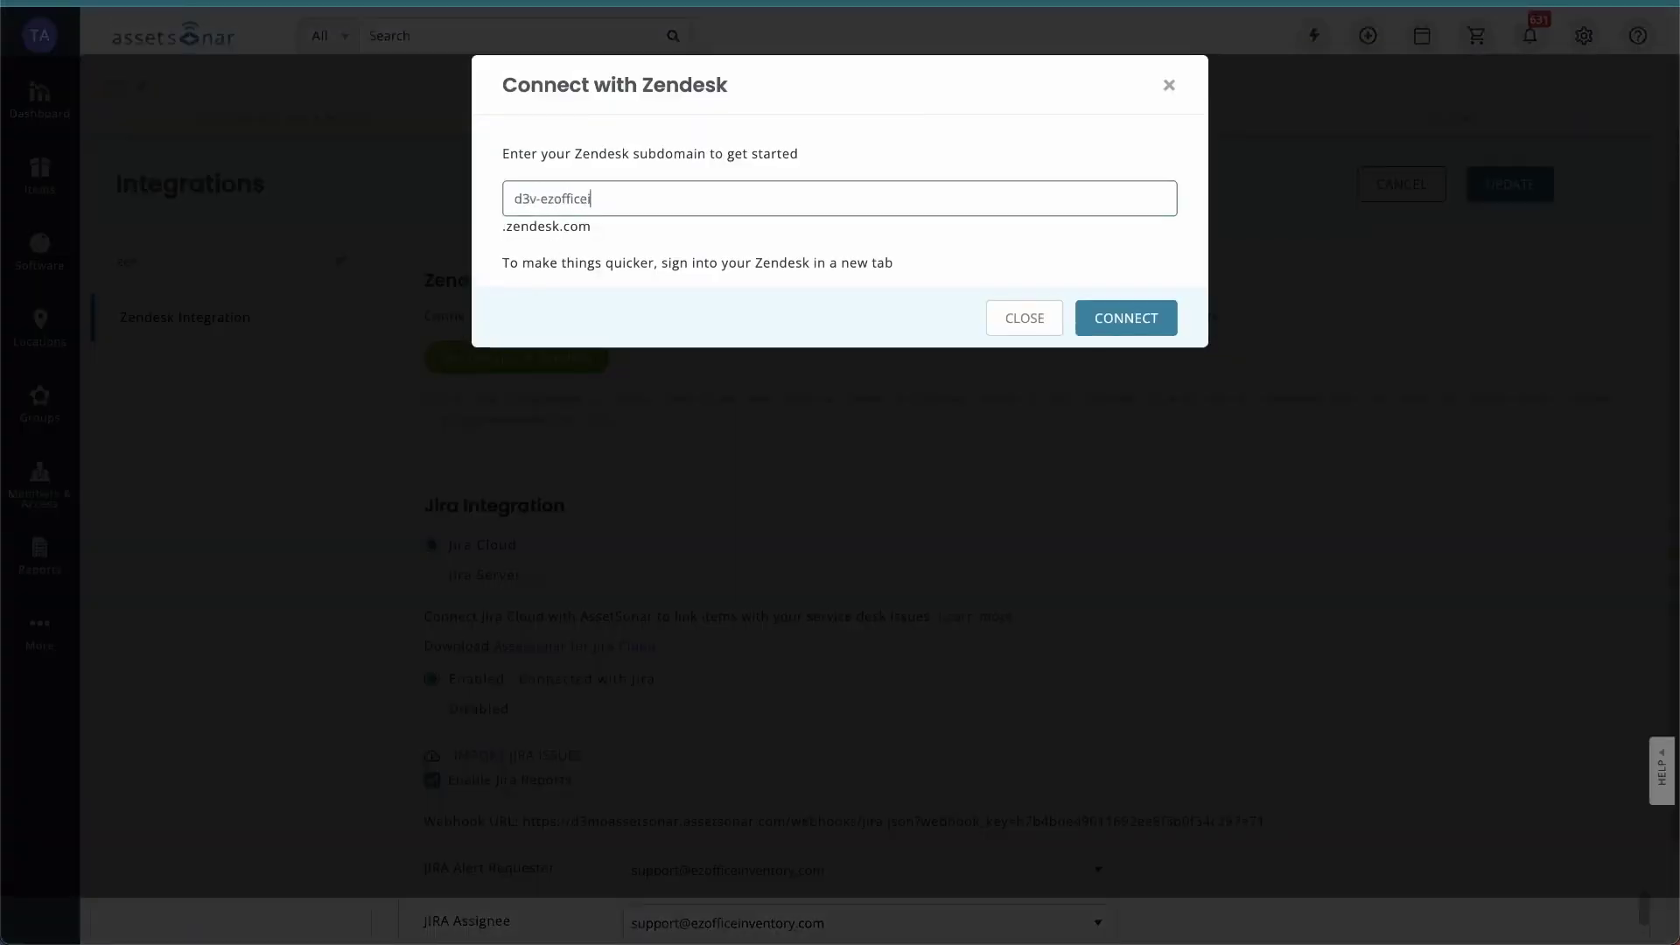
left_click(1128, 315)
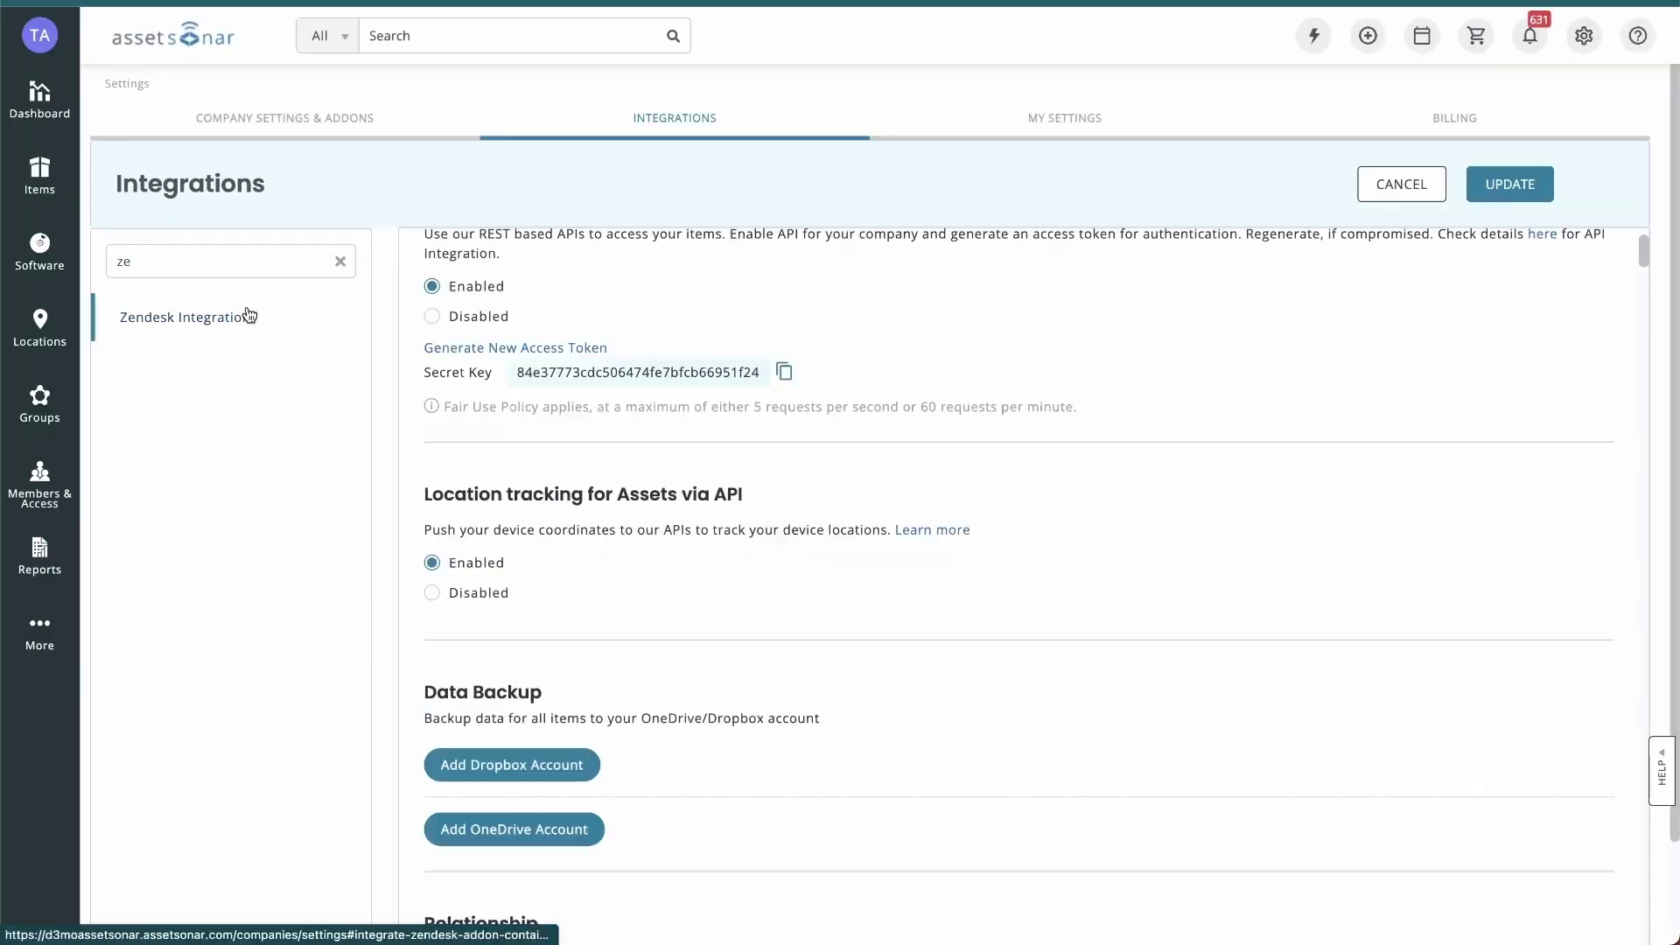
Step: Enable Help Center integration and the Service Catalog, then save the Zendesk integration settings
left_click(249, 316)
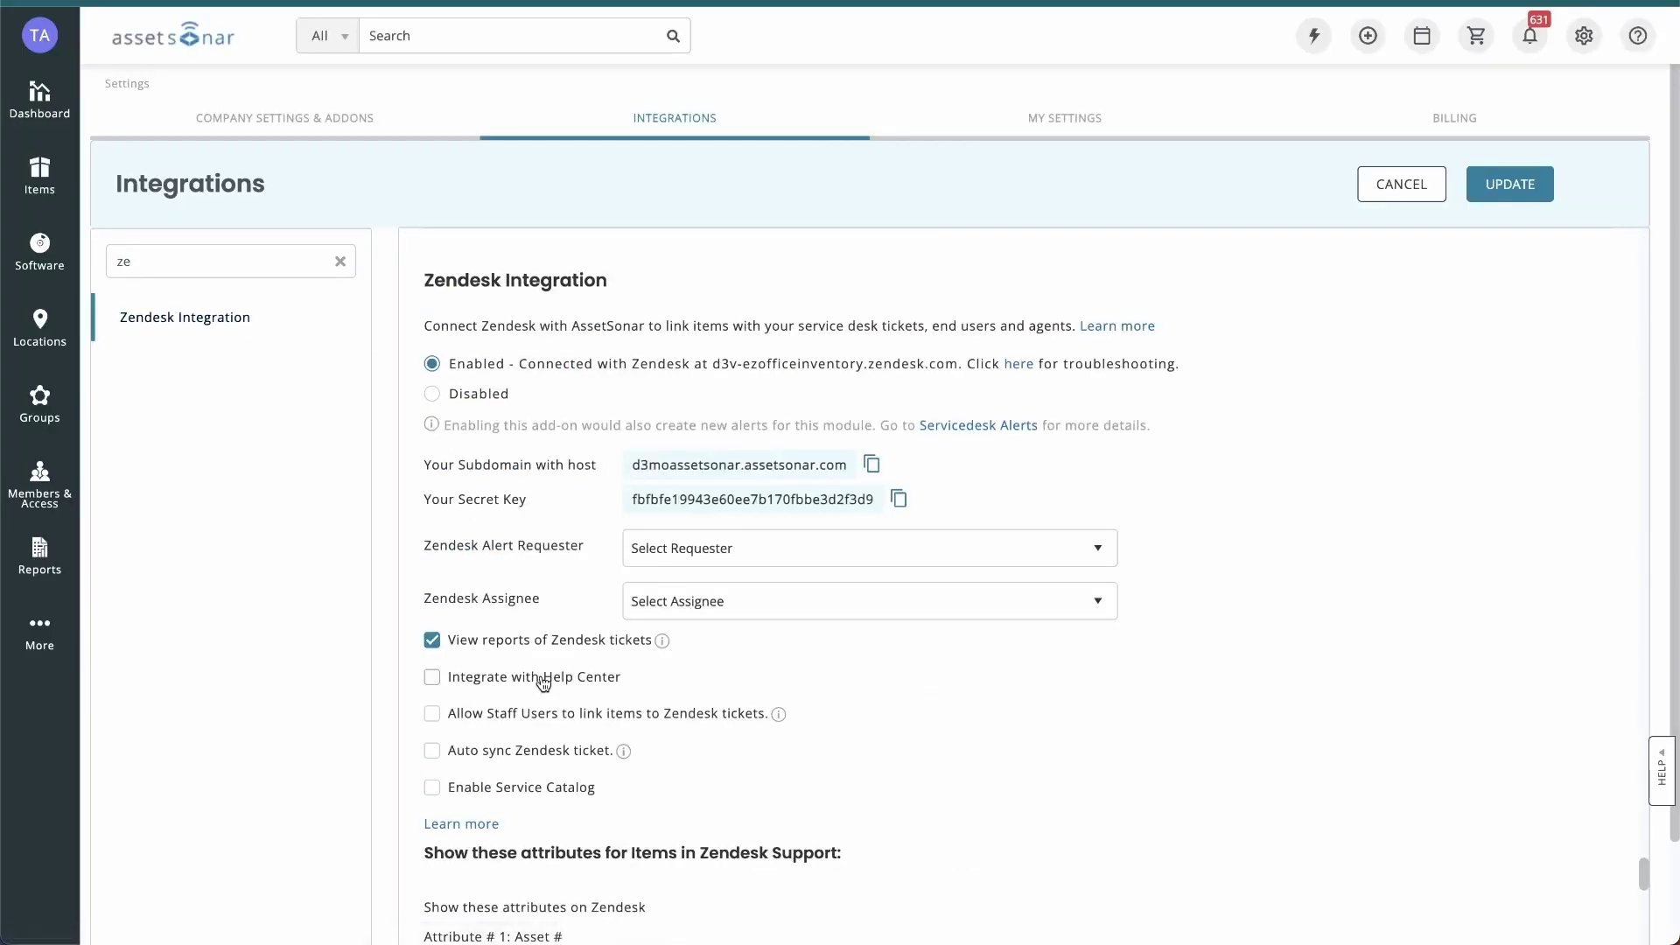
left_click(431, 676)
left_click(884, 311)
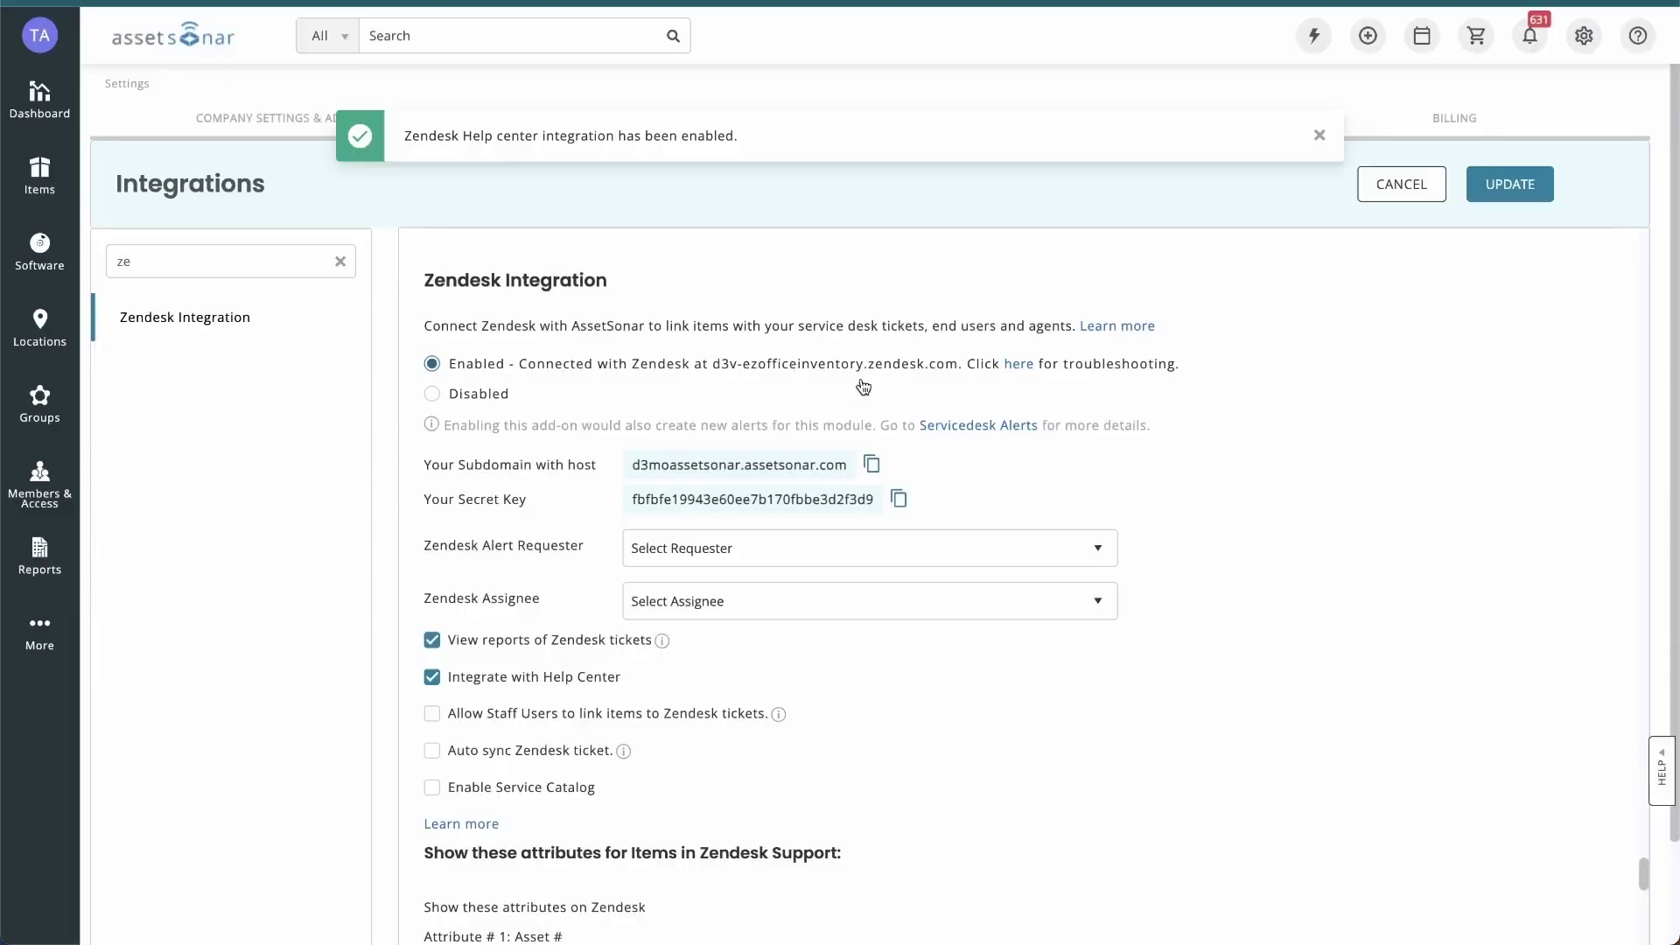
left_click(433, 791)
left_click(1489, 186)
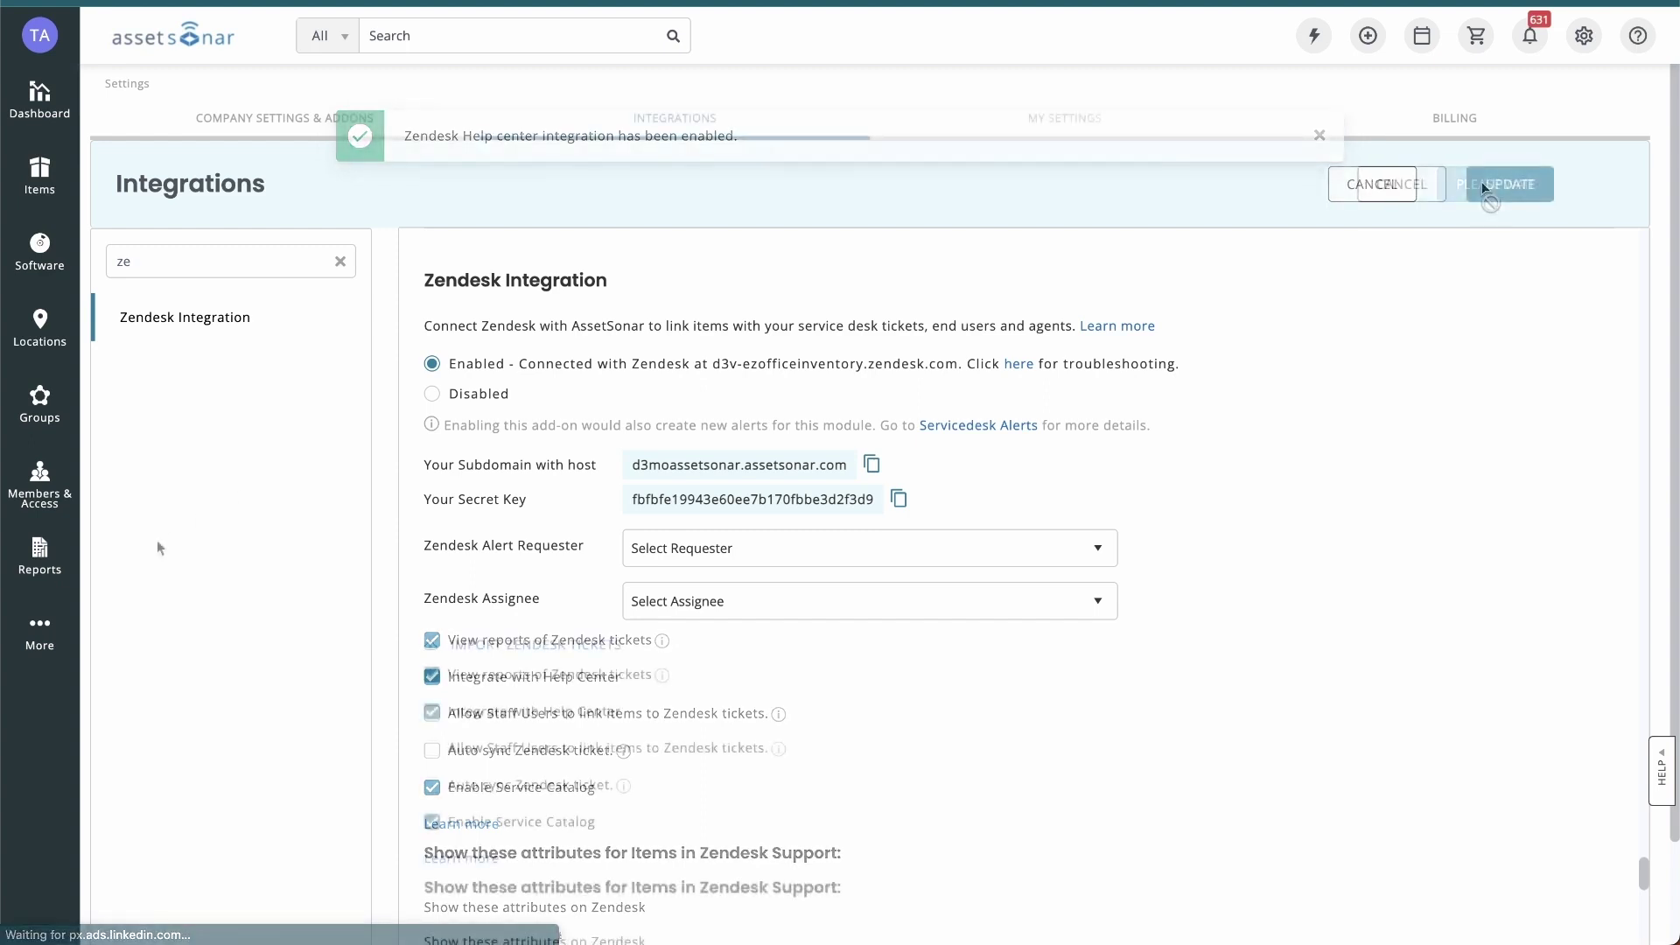
left_click(56, 632)
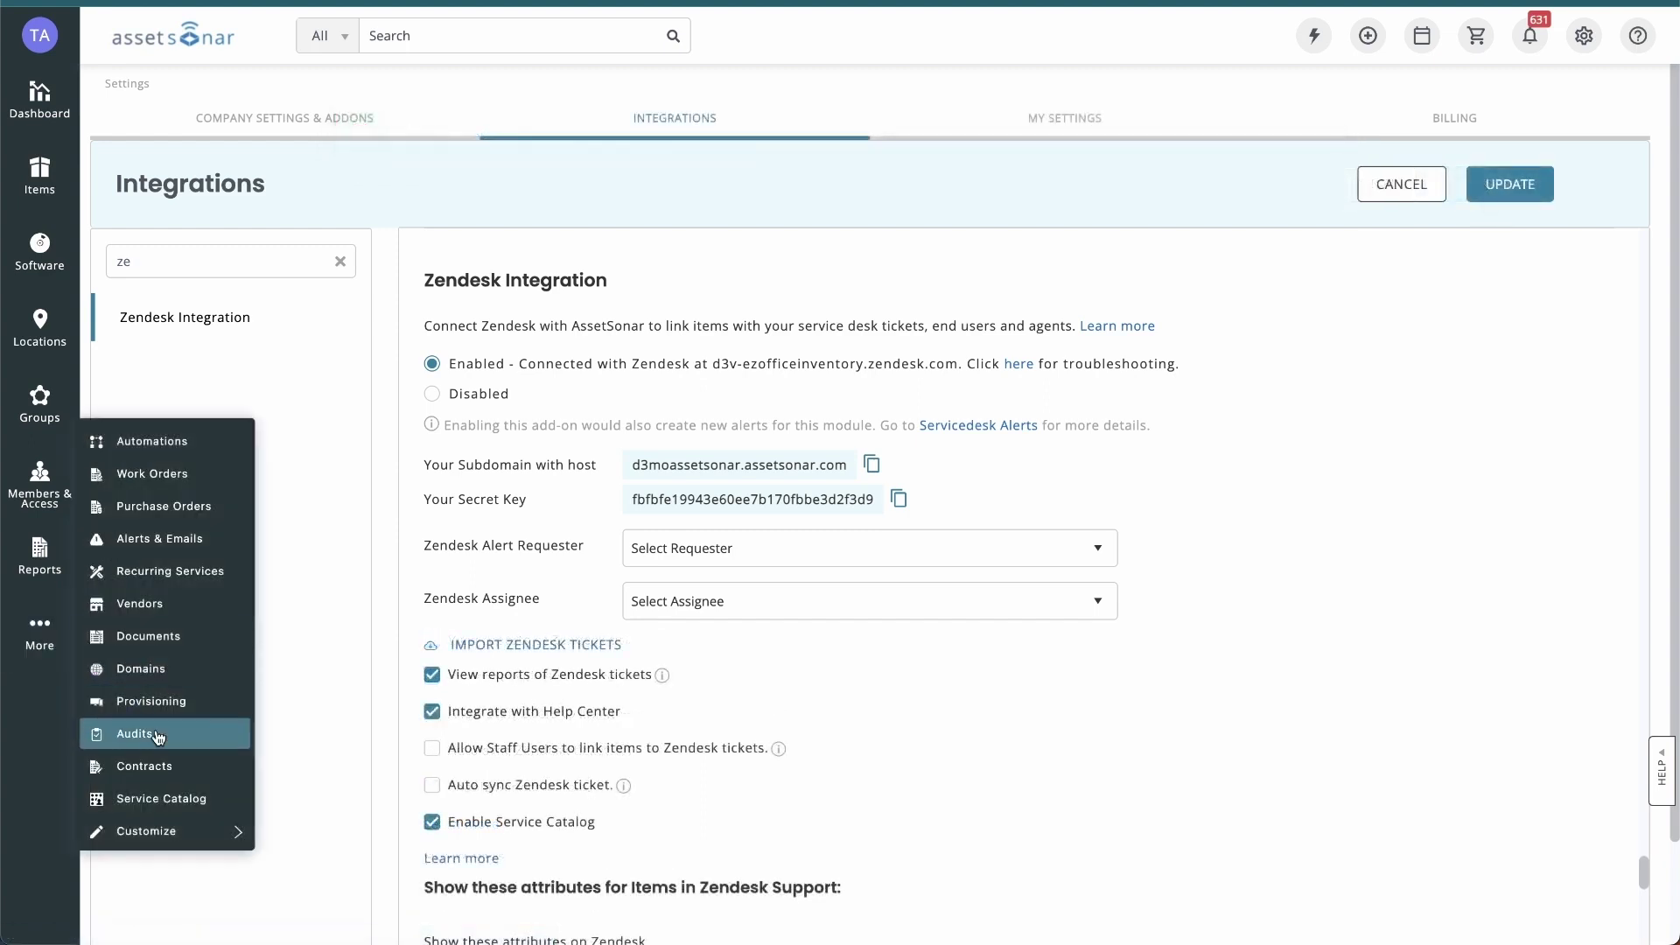
Step: Open the Service Catalog builder and toggle the Request a new device category off and back on
left_click(171, 800)
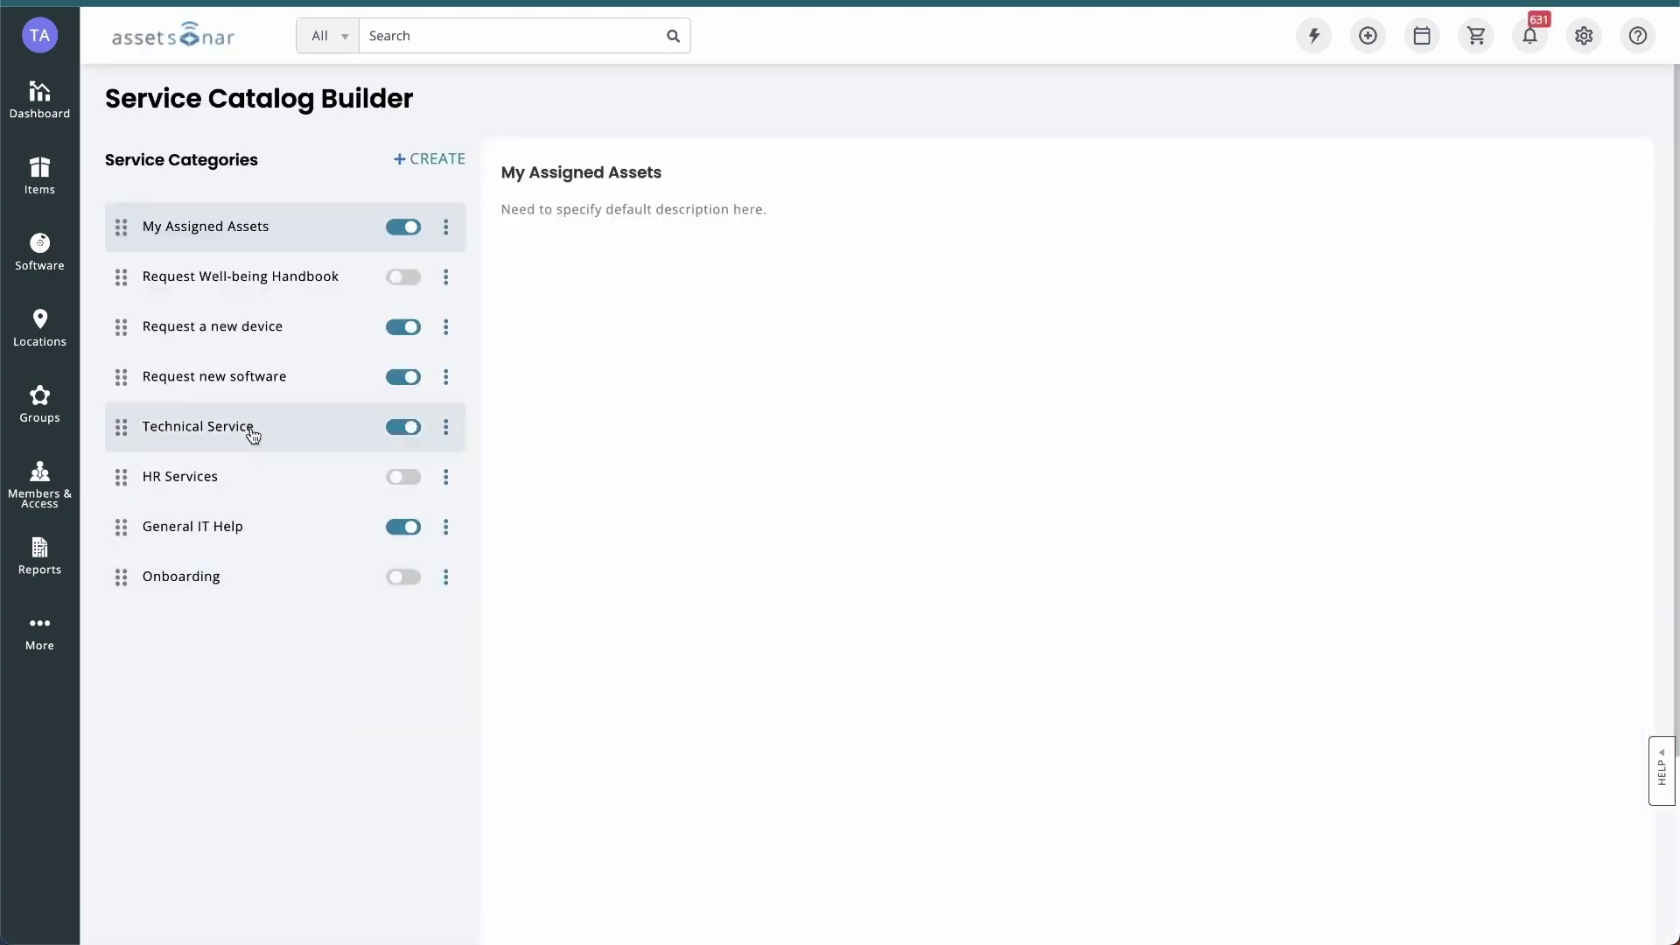
left_click(247, 336)
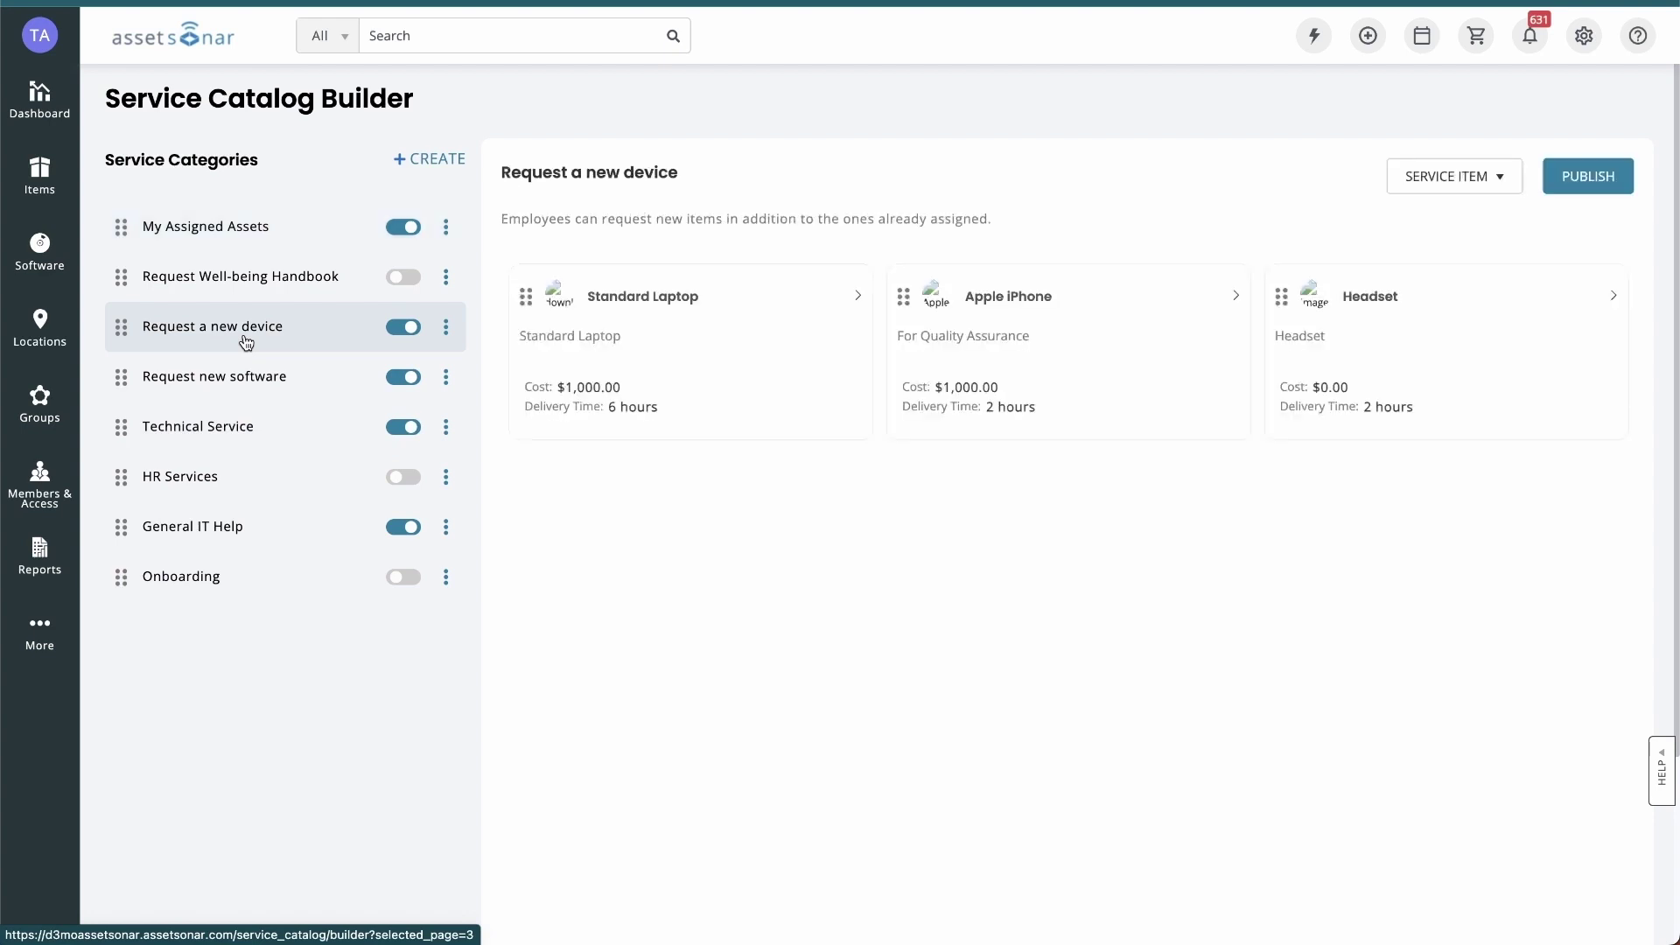
left_click(408, 330)
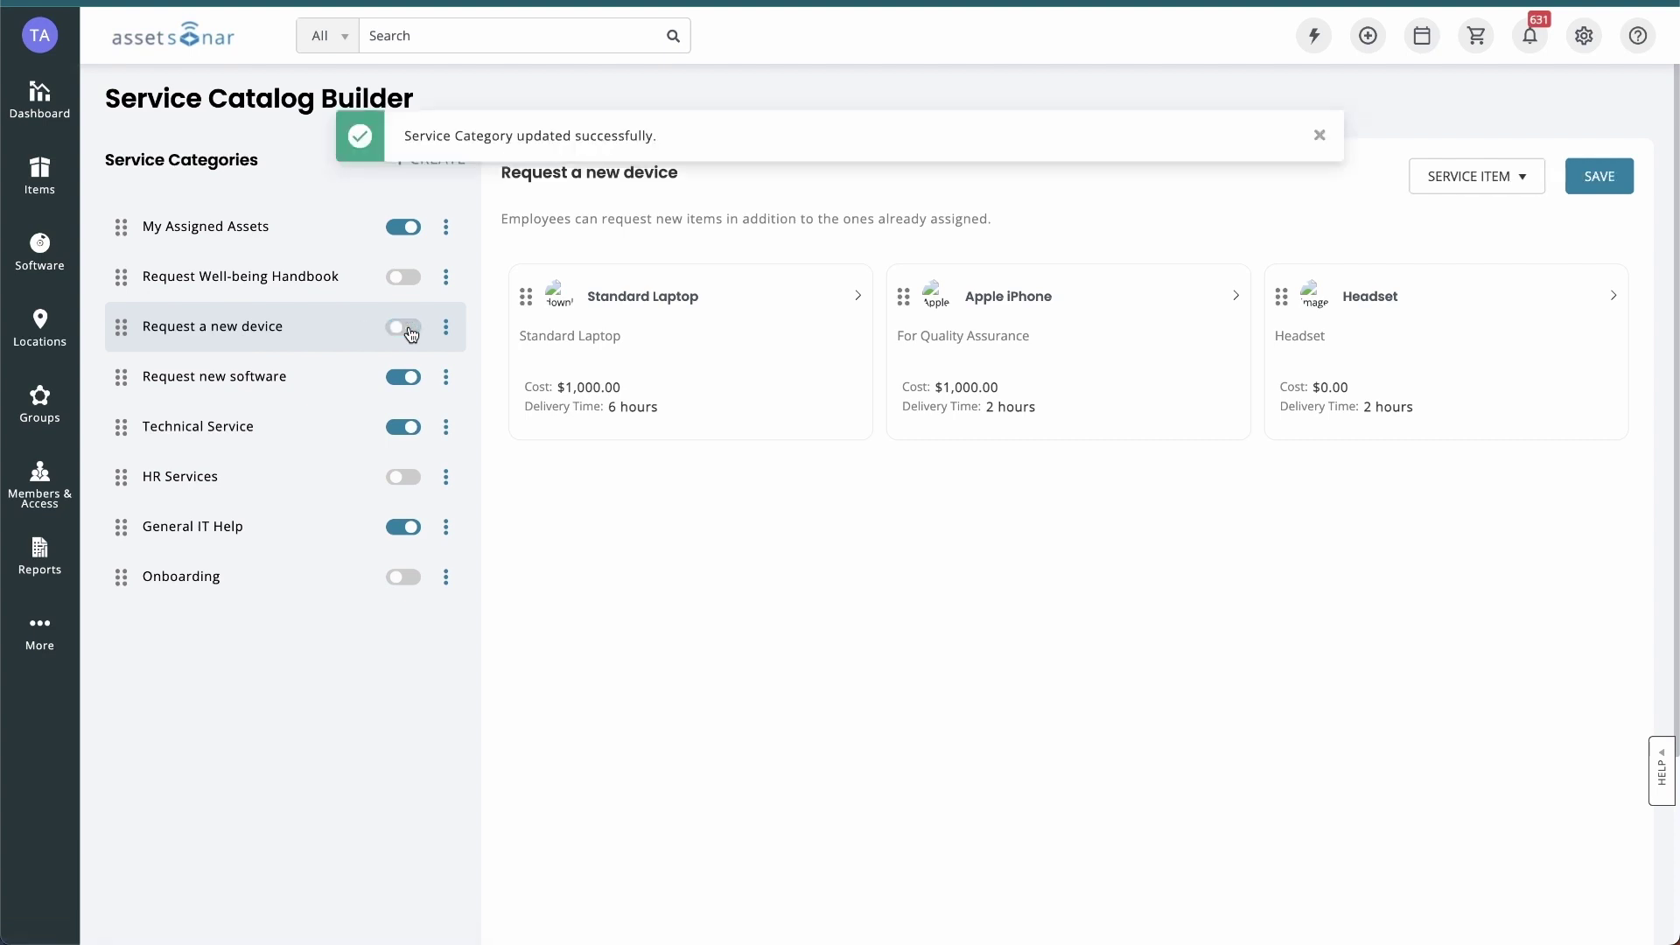
left_click(408, 330)
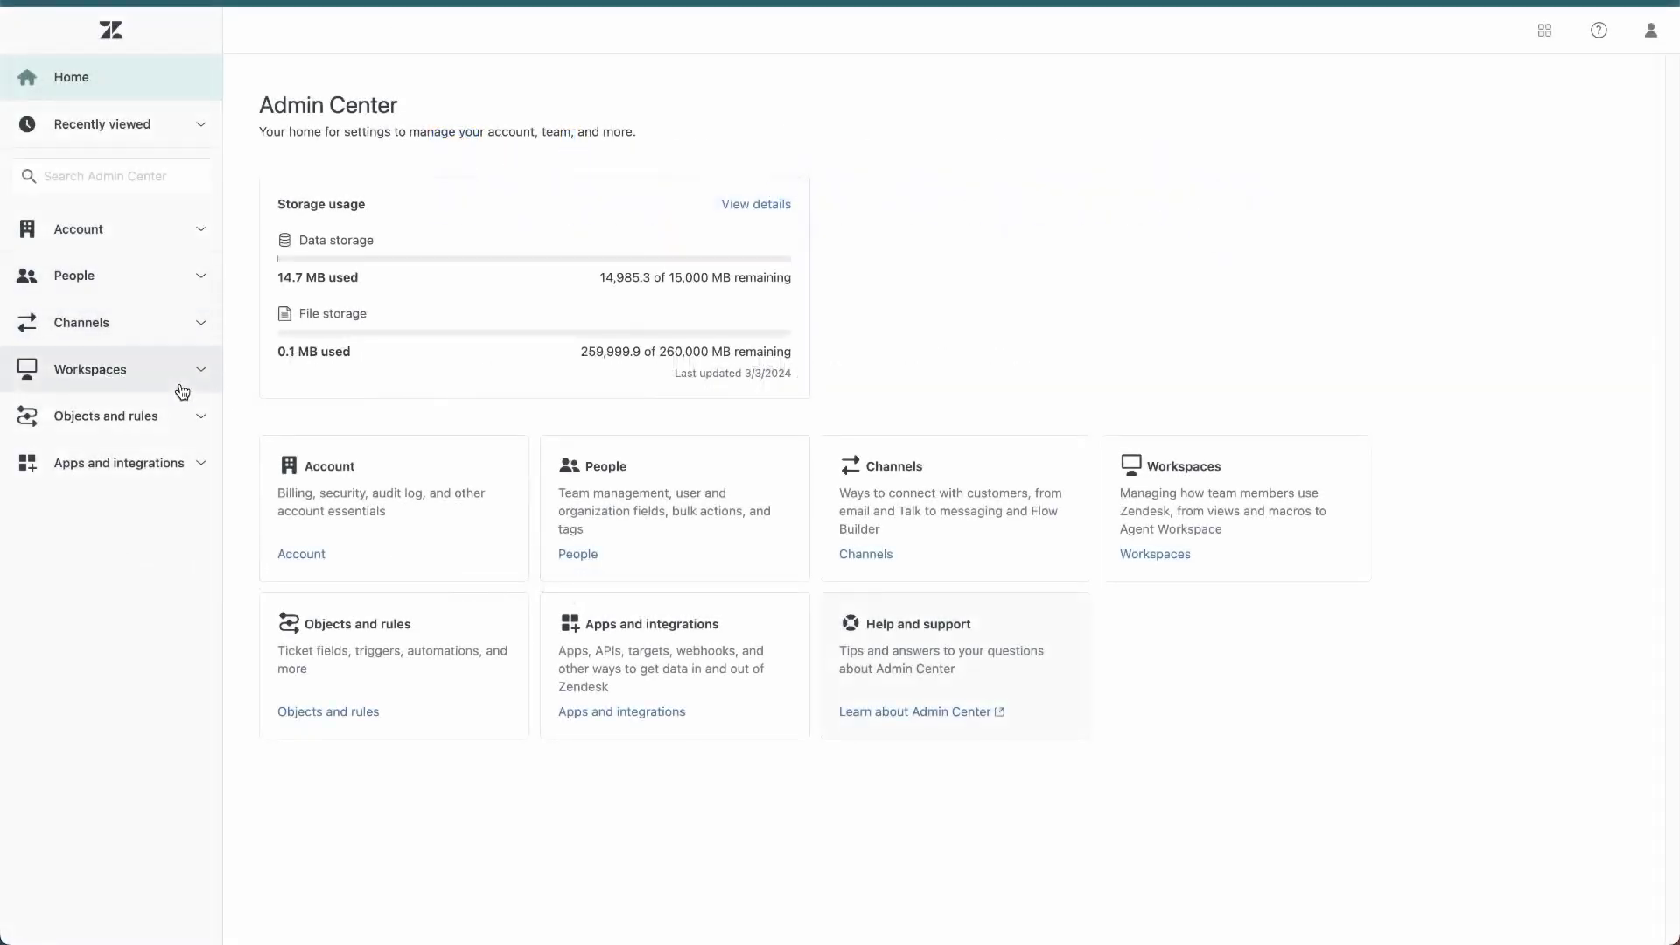
Step: Create a customer-editable text ticket field 'Linked Item' with customer title 'Linked Item' under Objects and rules > Fields
left_click(172, 417)
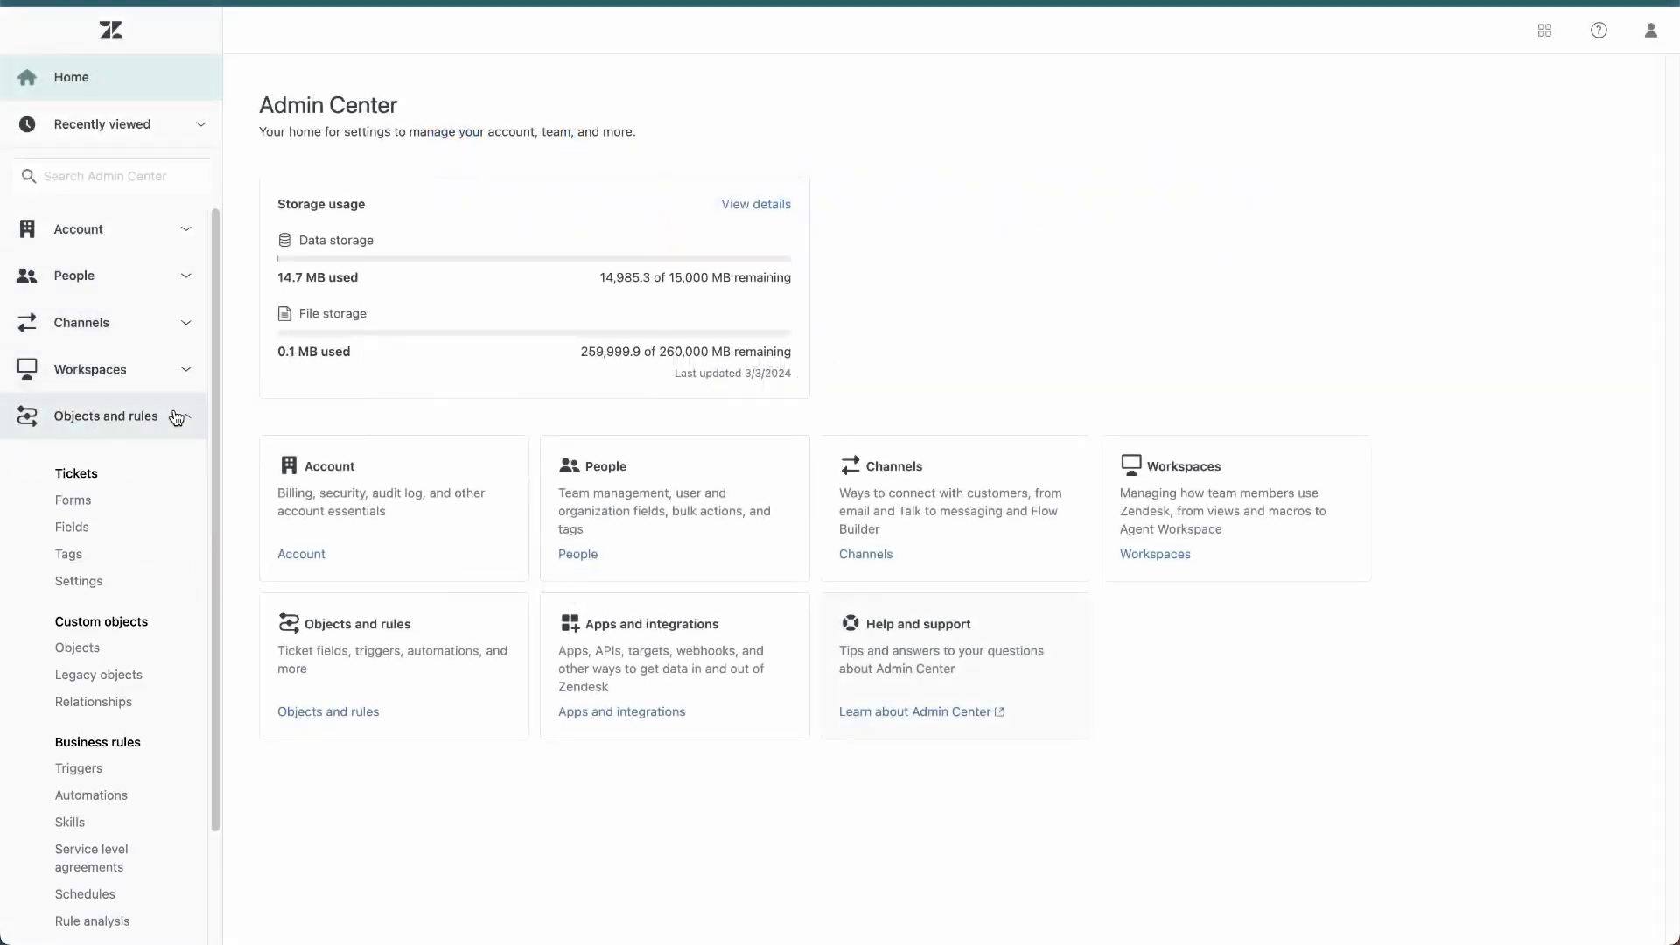
left_click(132, 527)
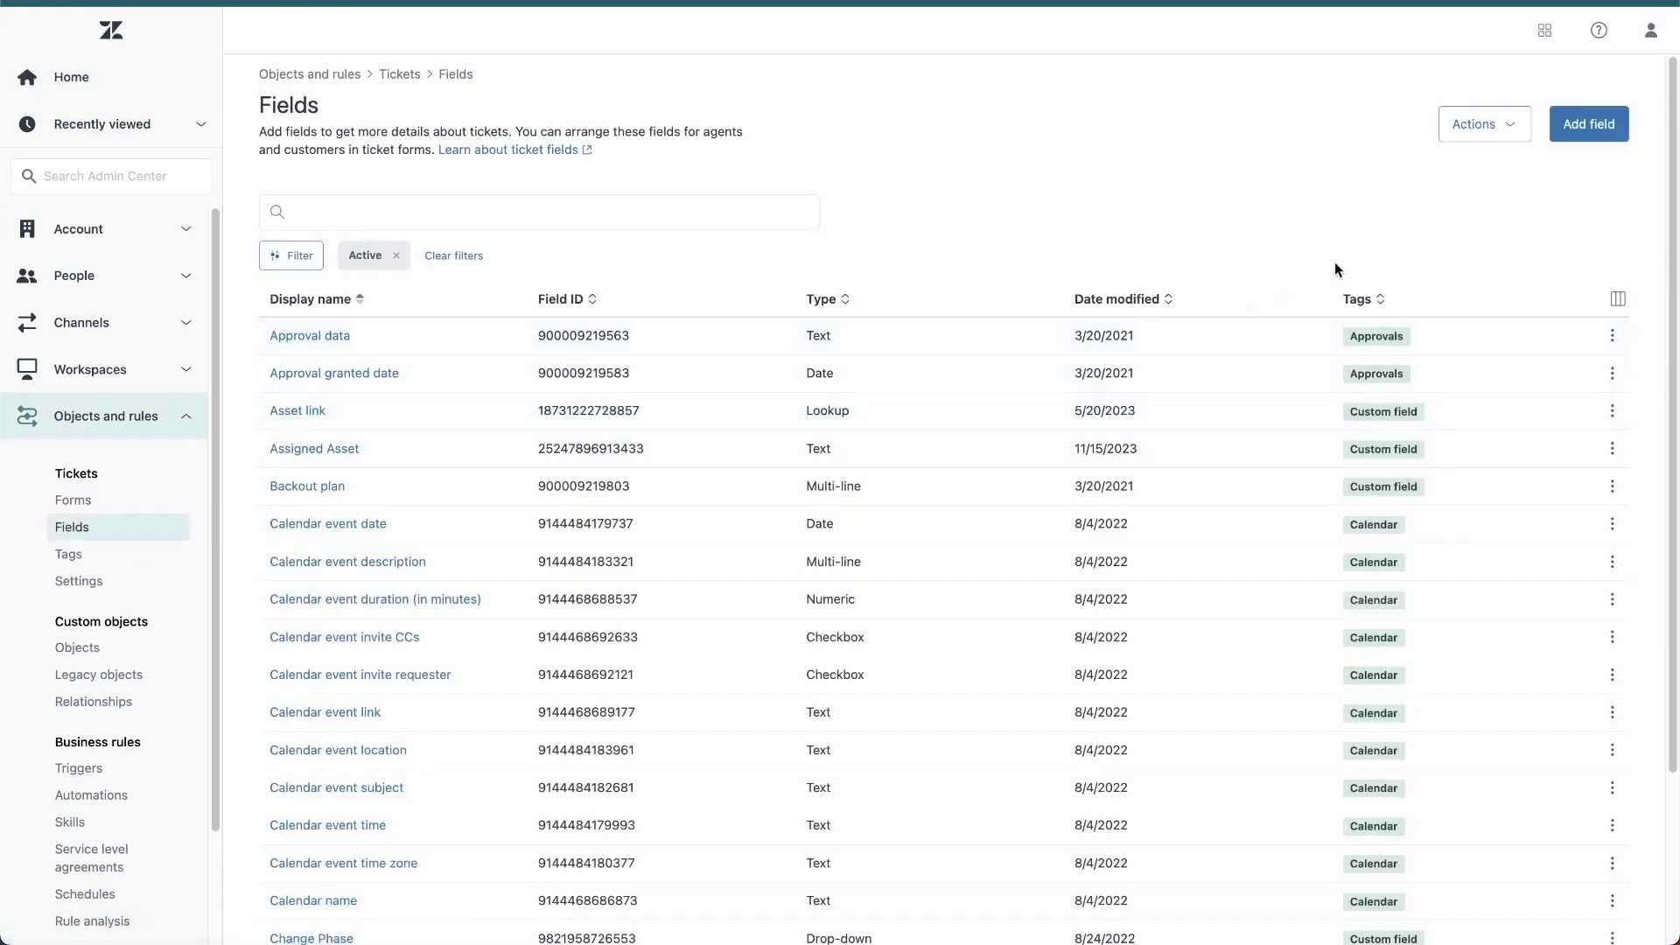
left_click(1586, 131)
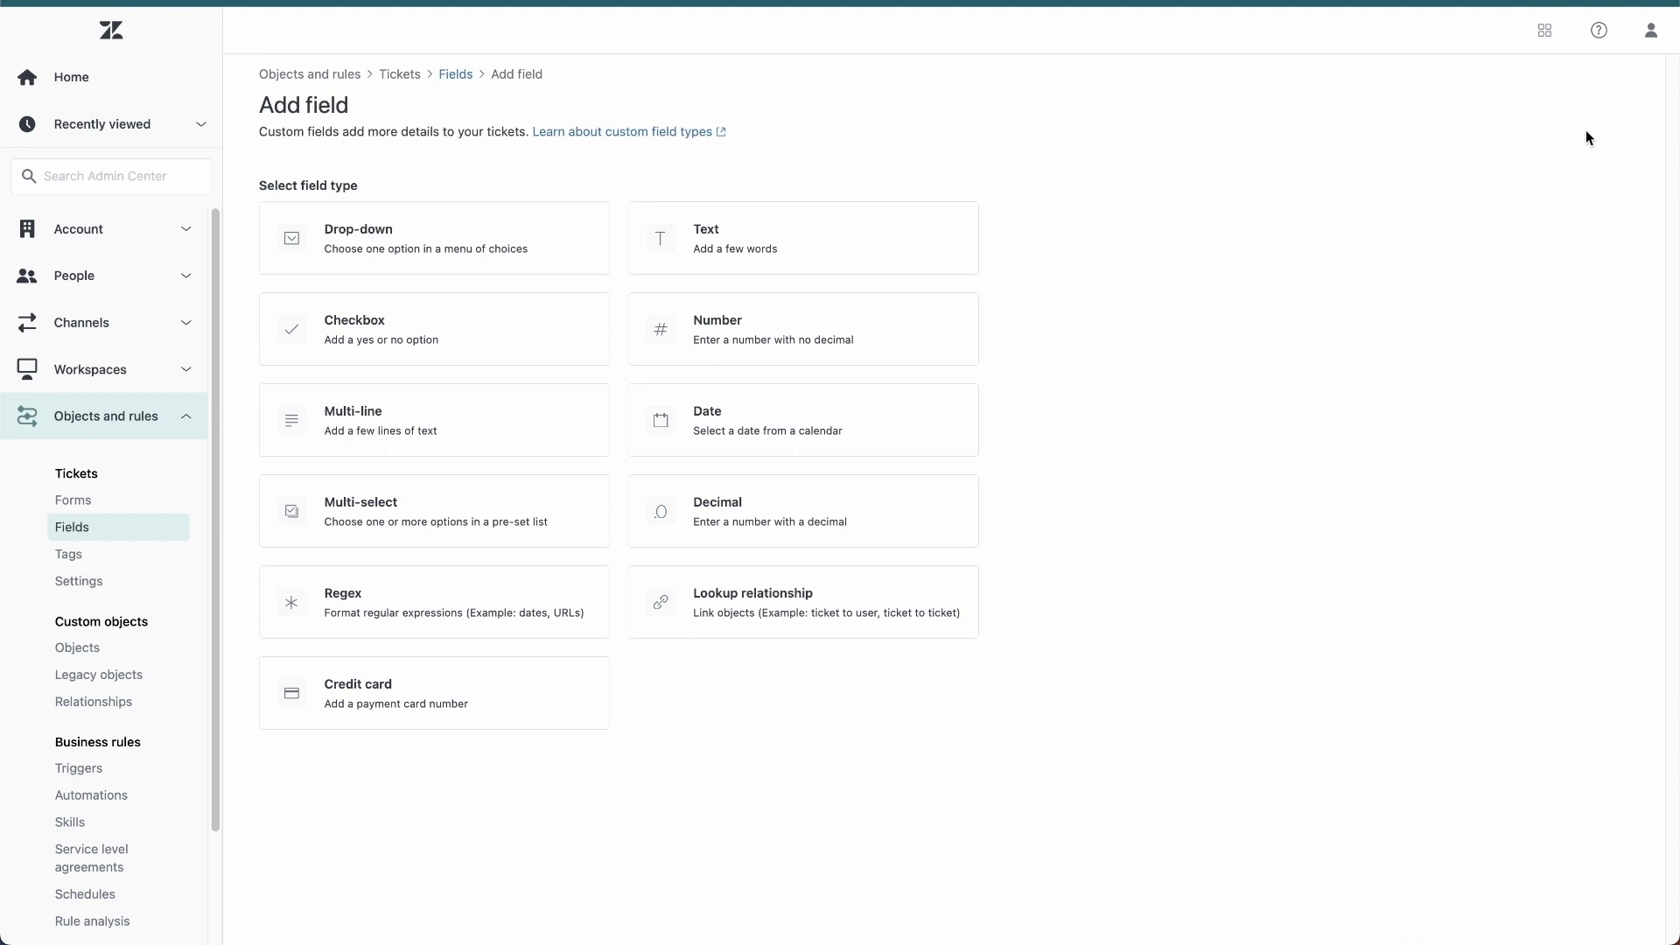
left_click(911, 226)
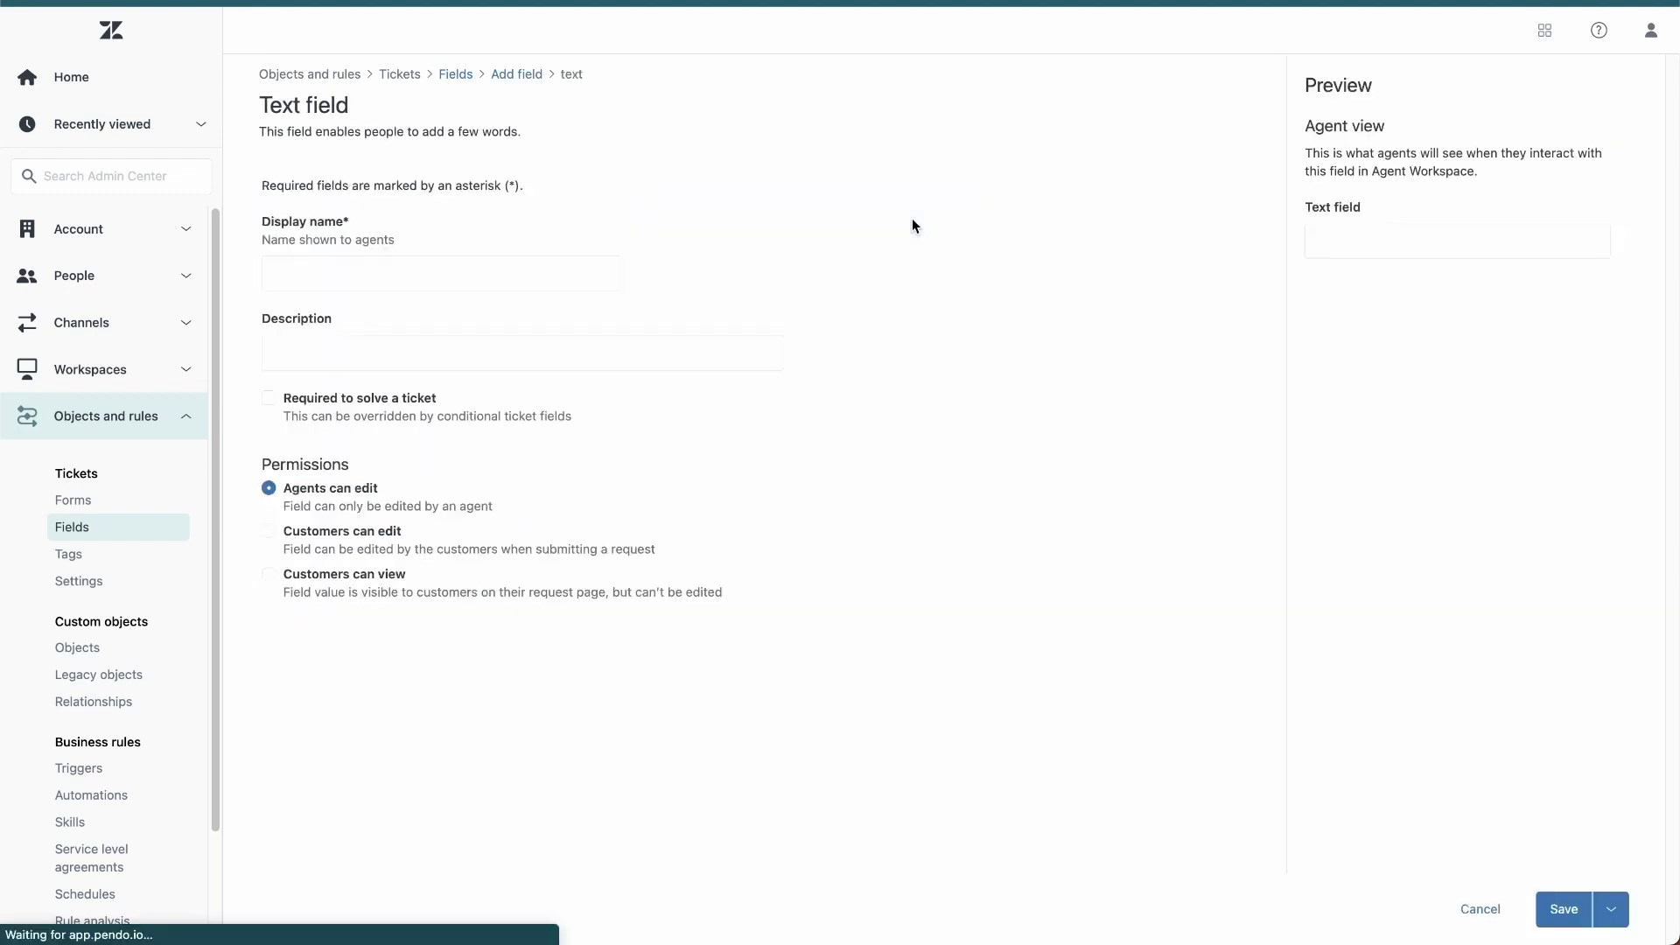
left_click(526, 271)
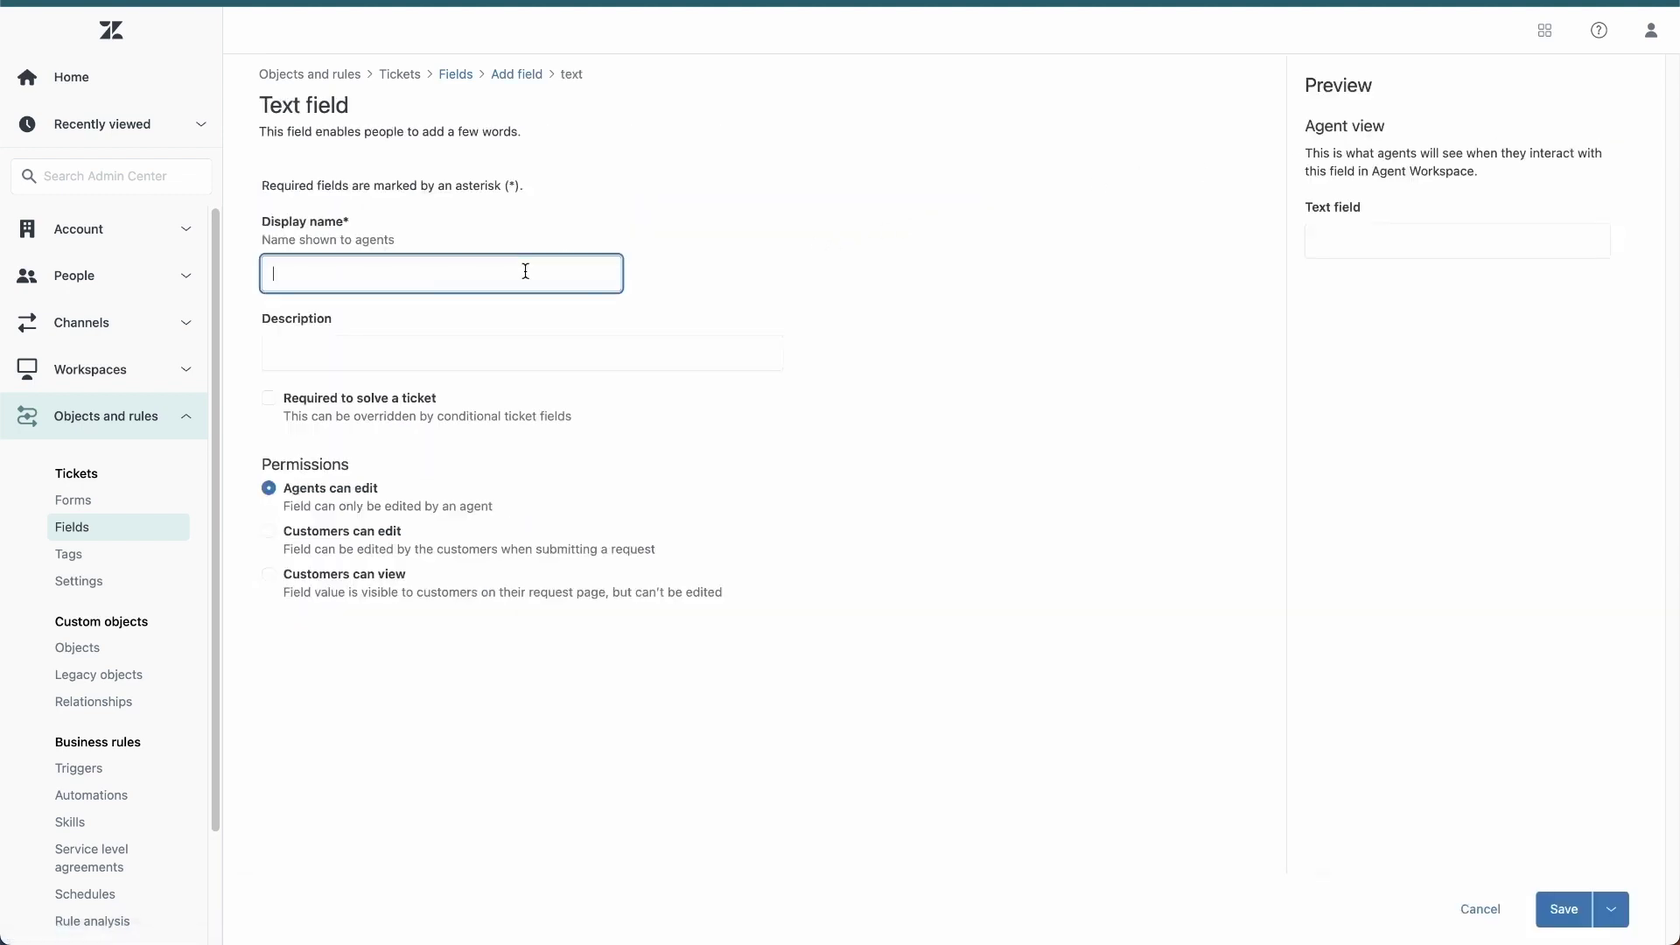
type("Linked Item")
left_click(369, 539)
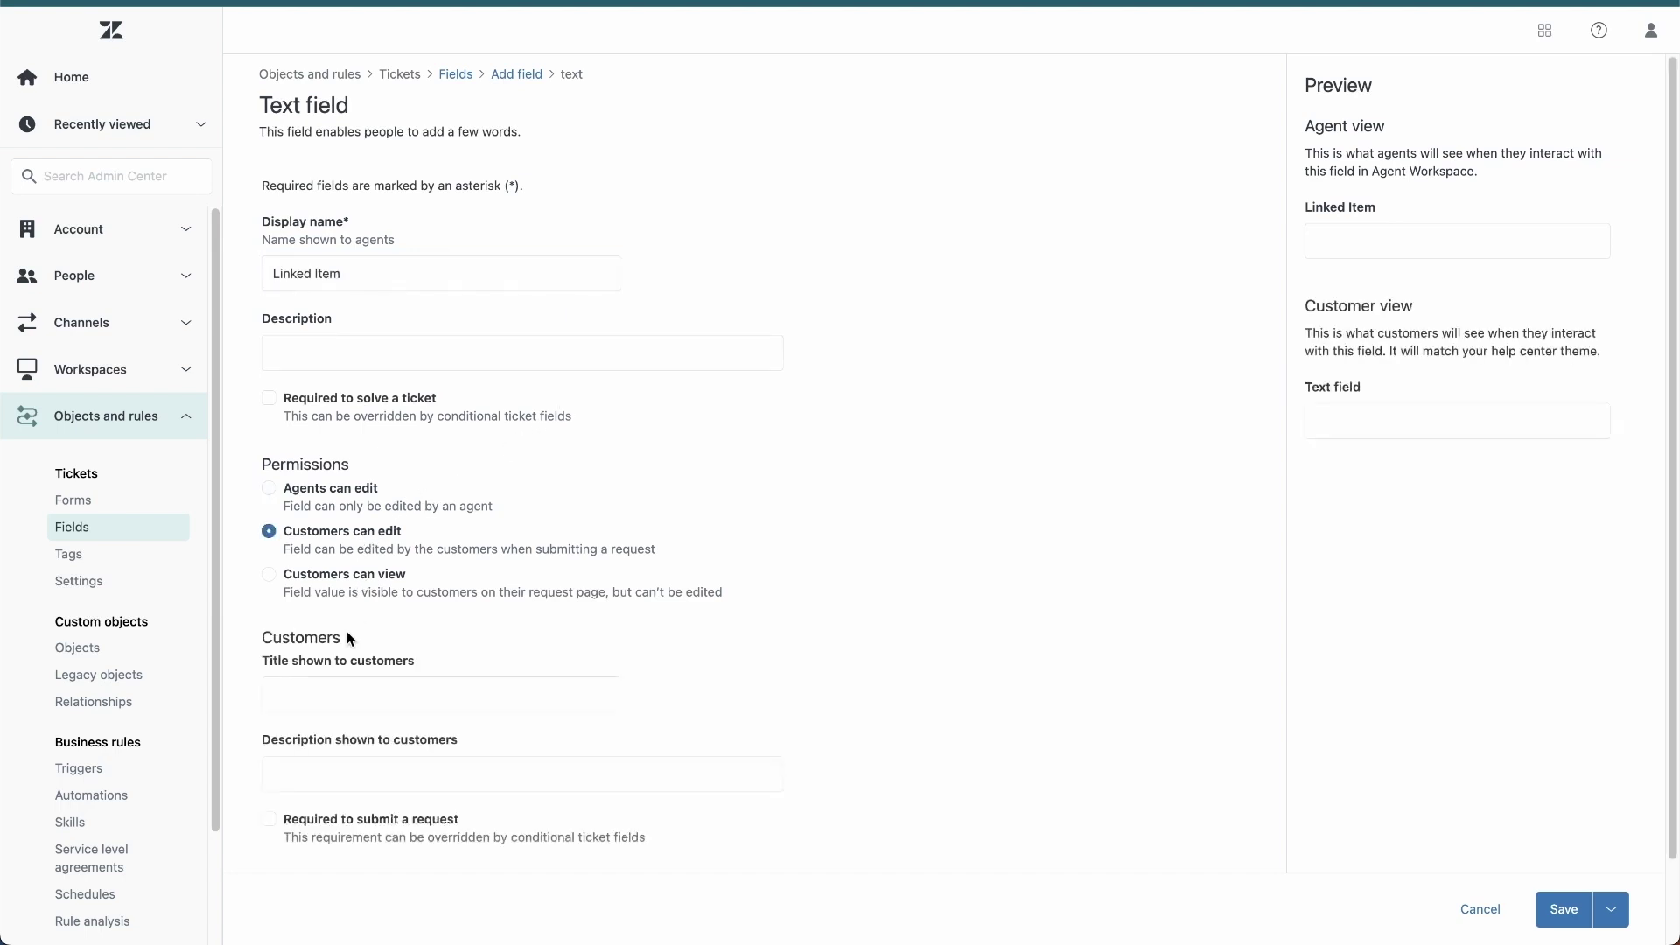
left_click(345, 688)
type("Linked Item")
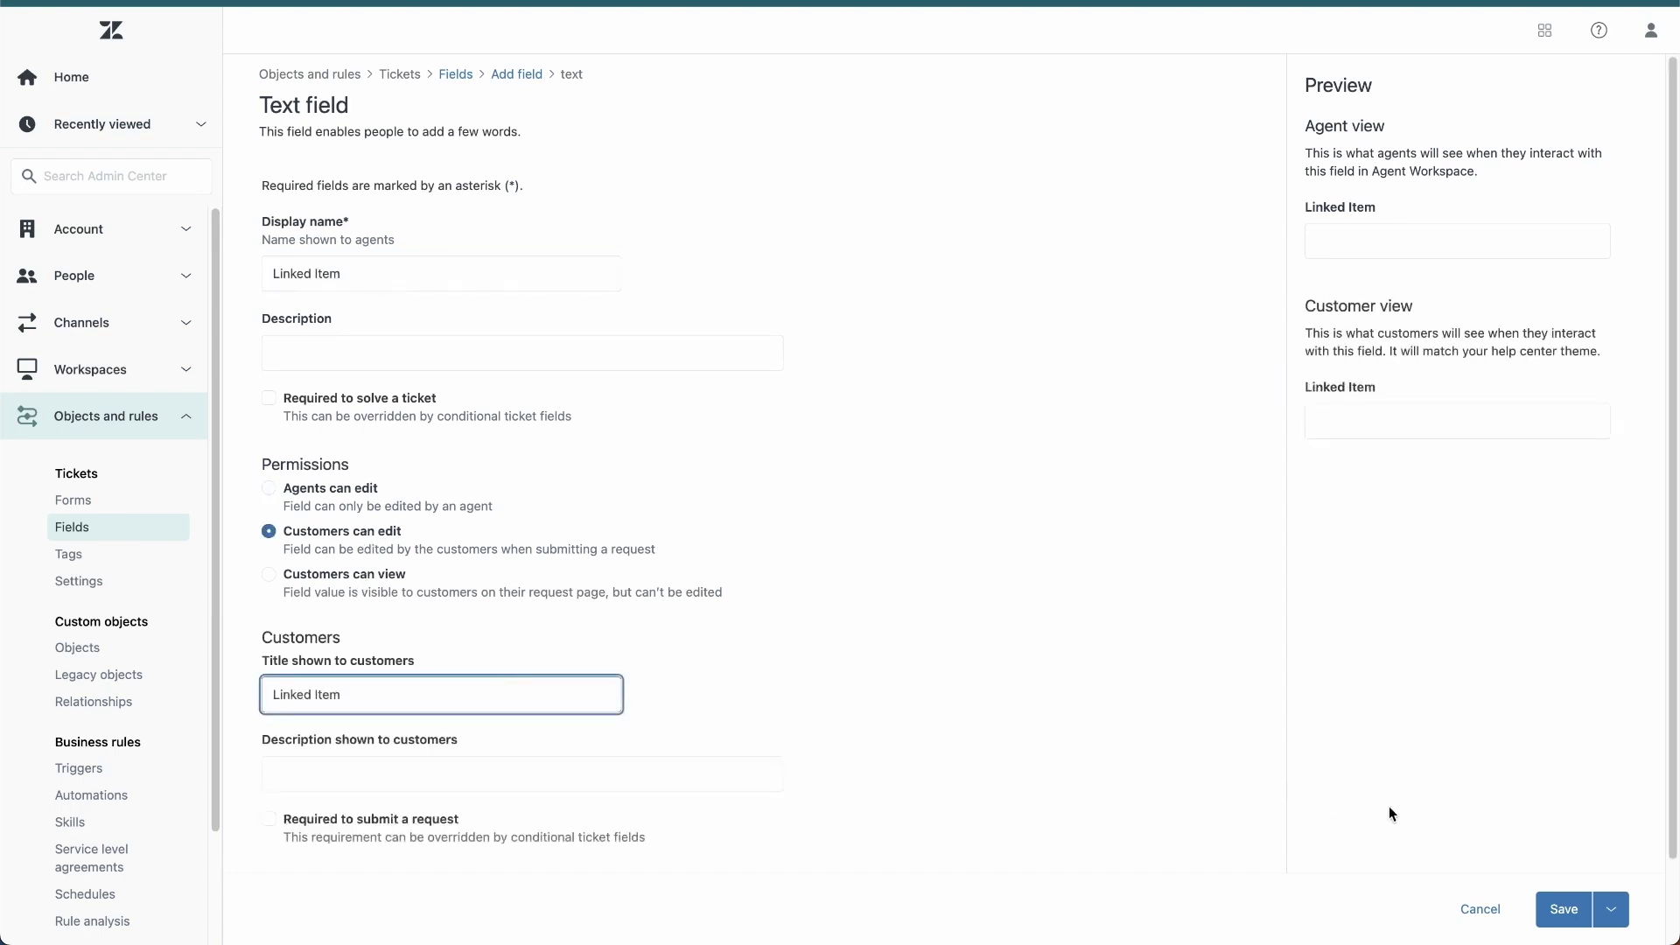
left_click(1571, 914)
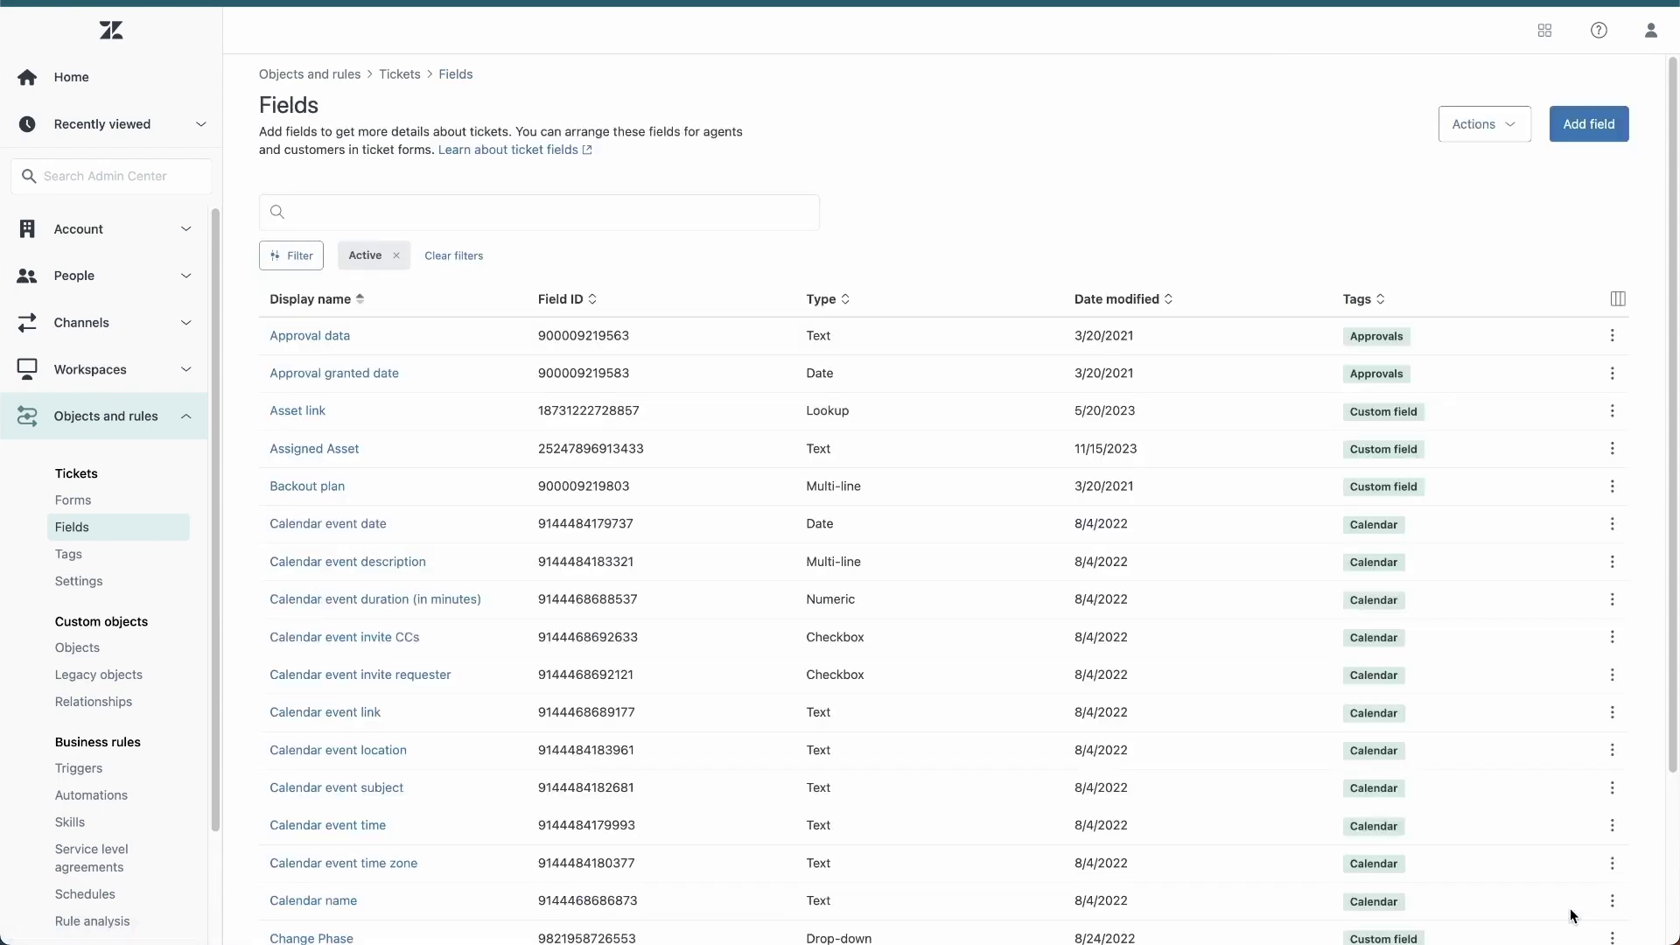
Step: Add and save a text ticket field named Service Item Request
left_click(1587, 123)
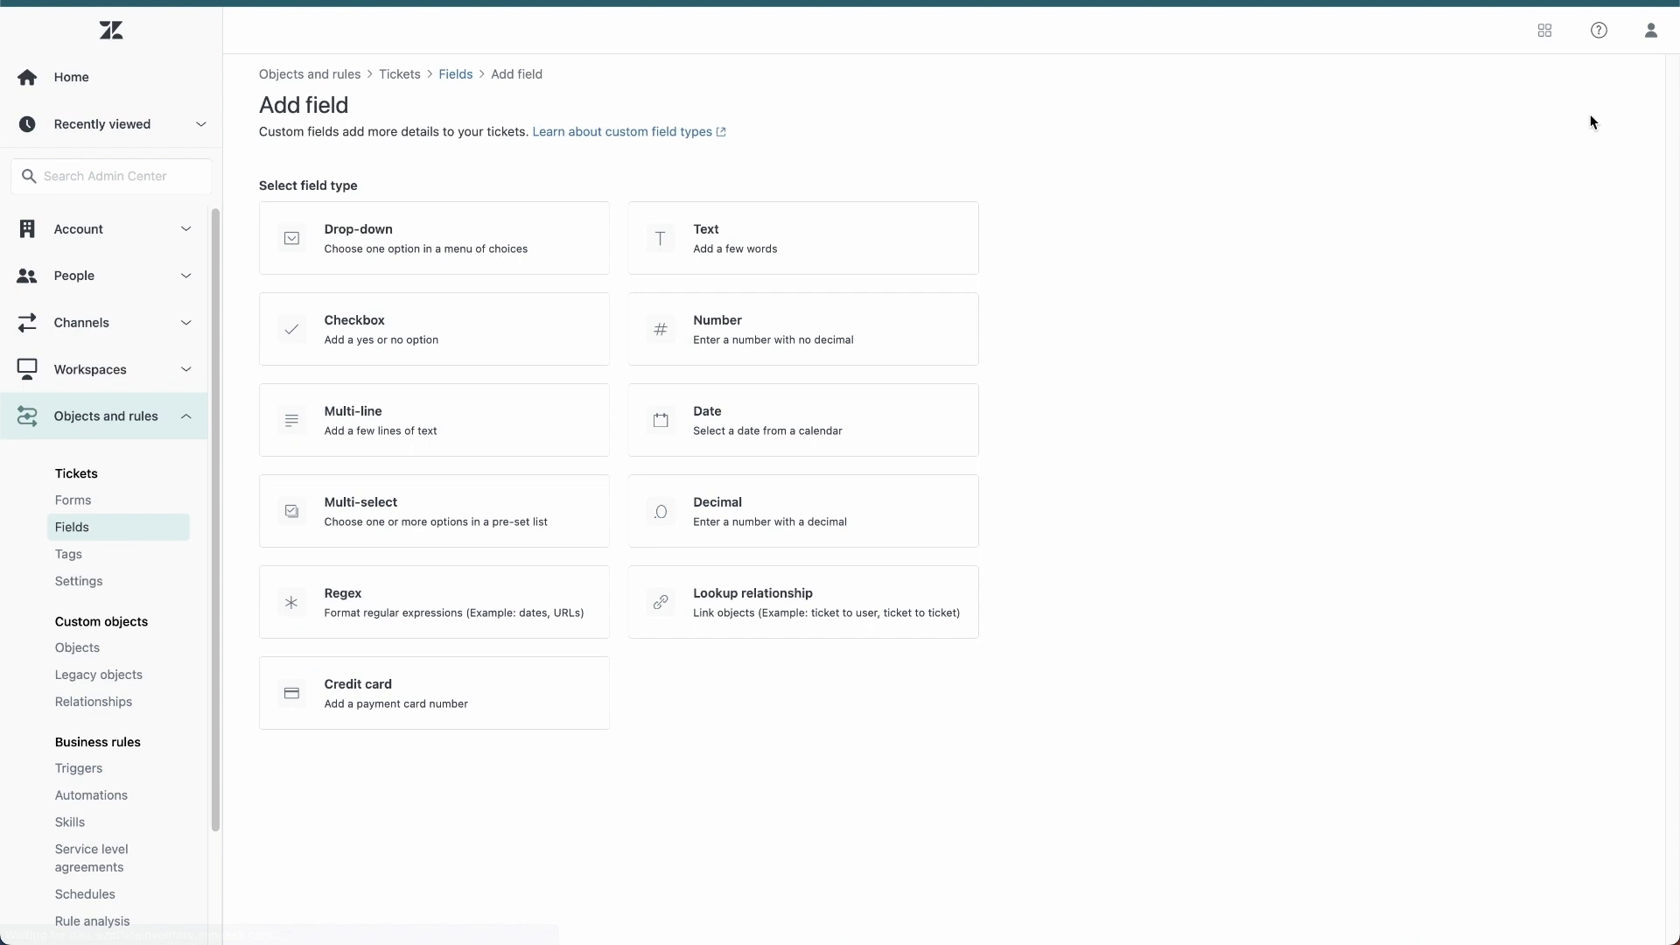
left_click(897, 232)
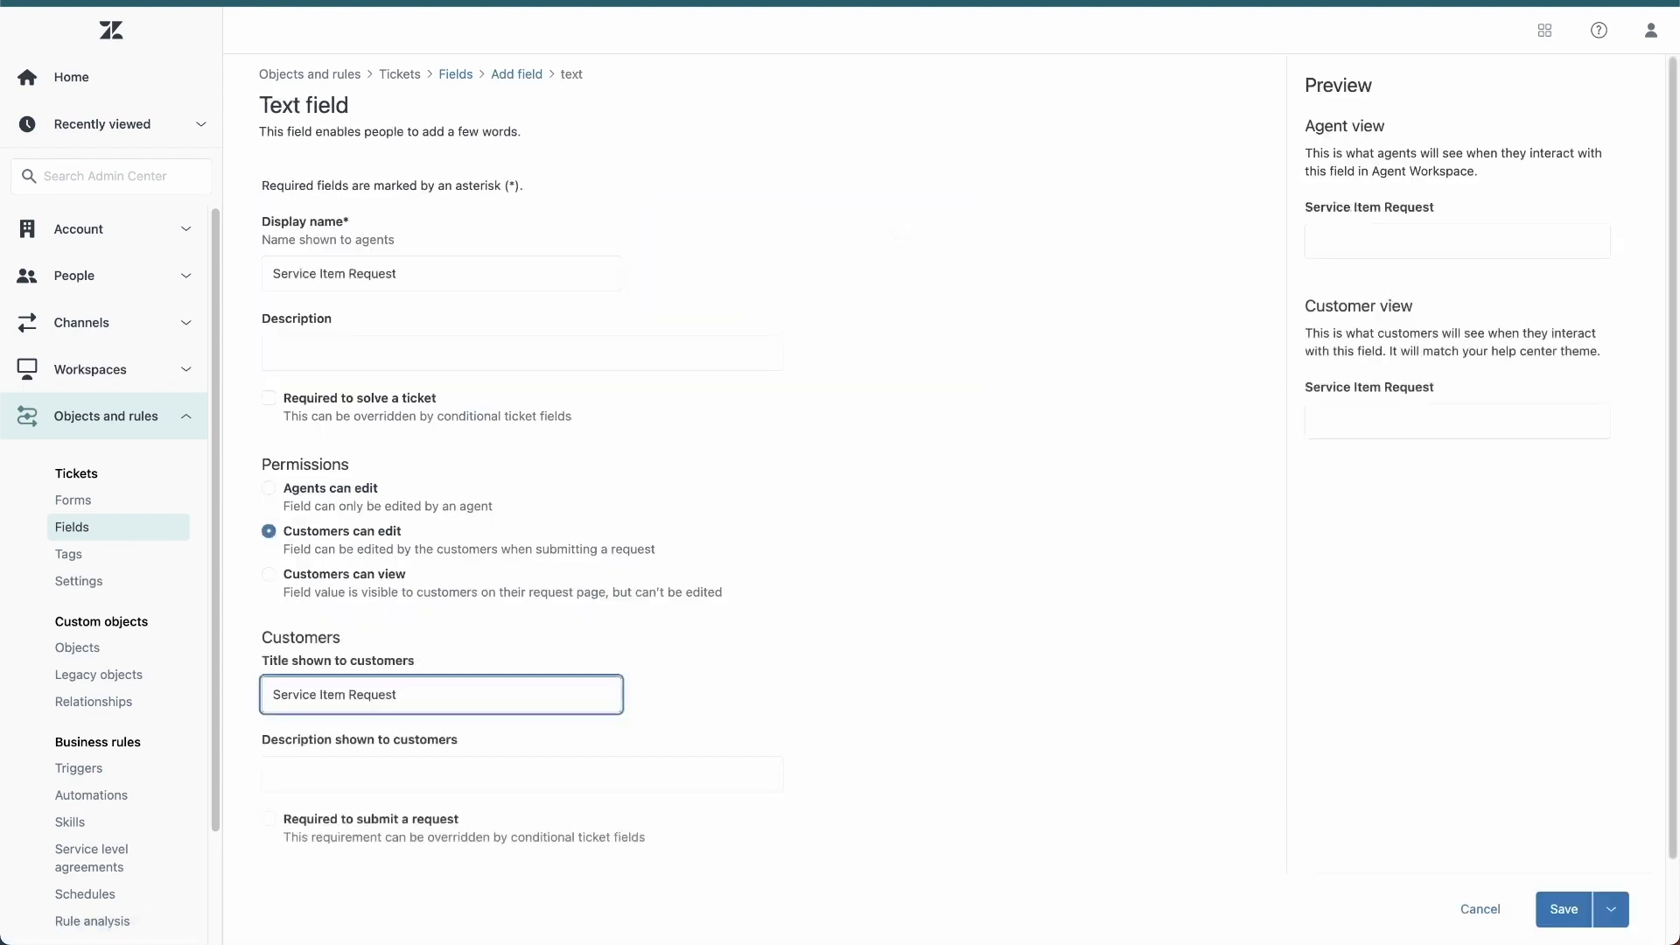
left_click(1553, 906)
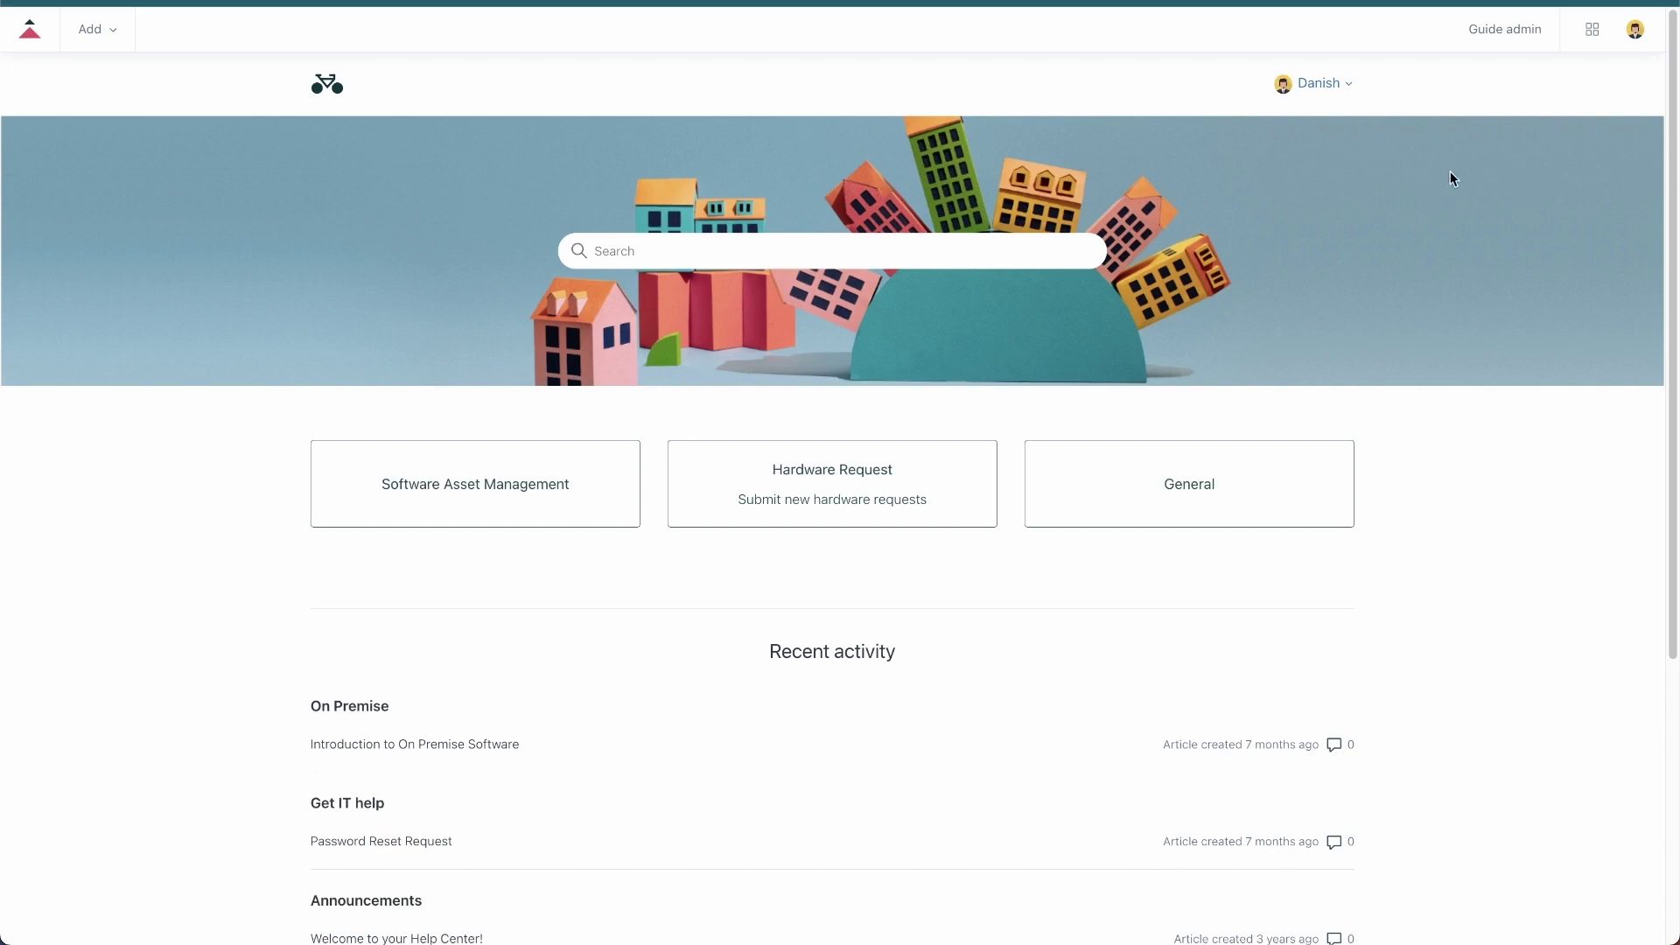
Step: Open the code editor of the live Copenhagen Service Catalog theme in Guide admin
left_click(1496, 35)
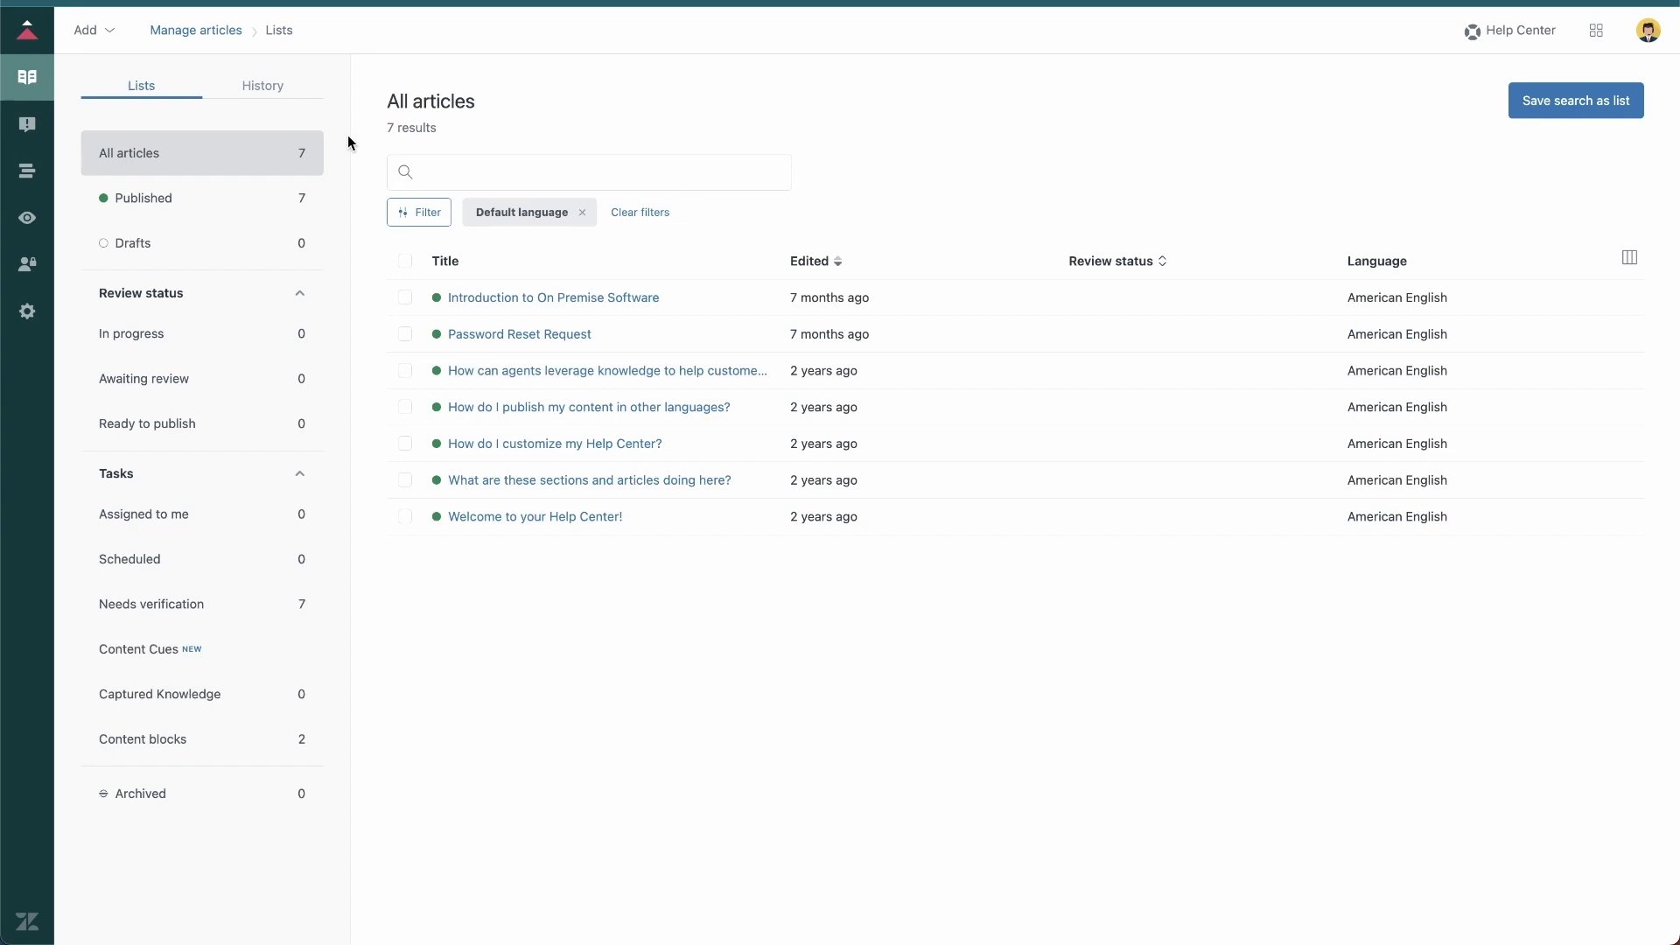
left_click(29, 221)
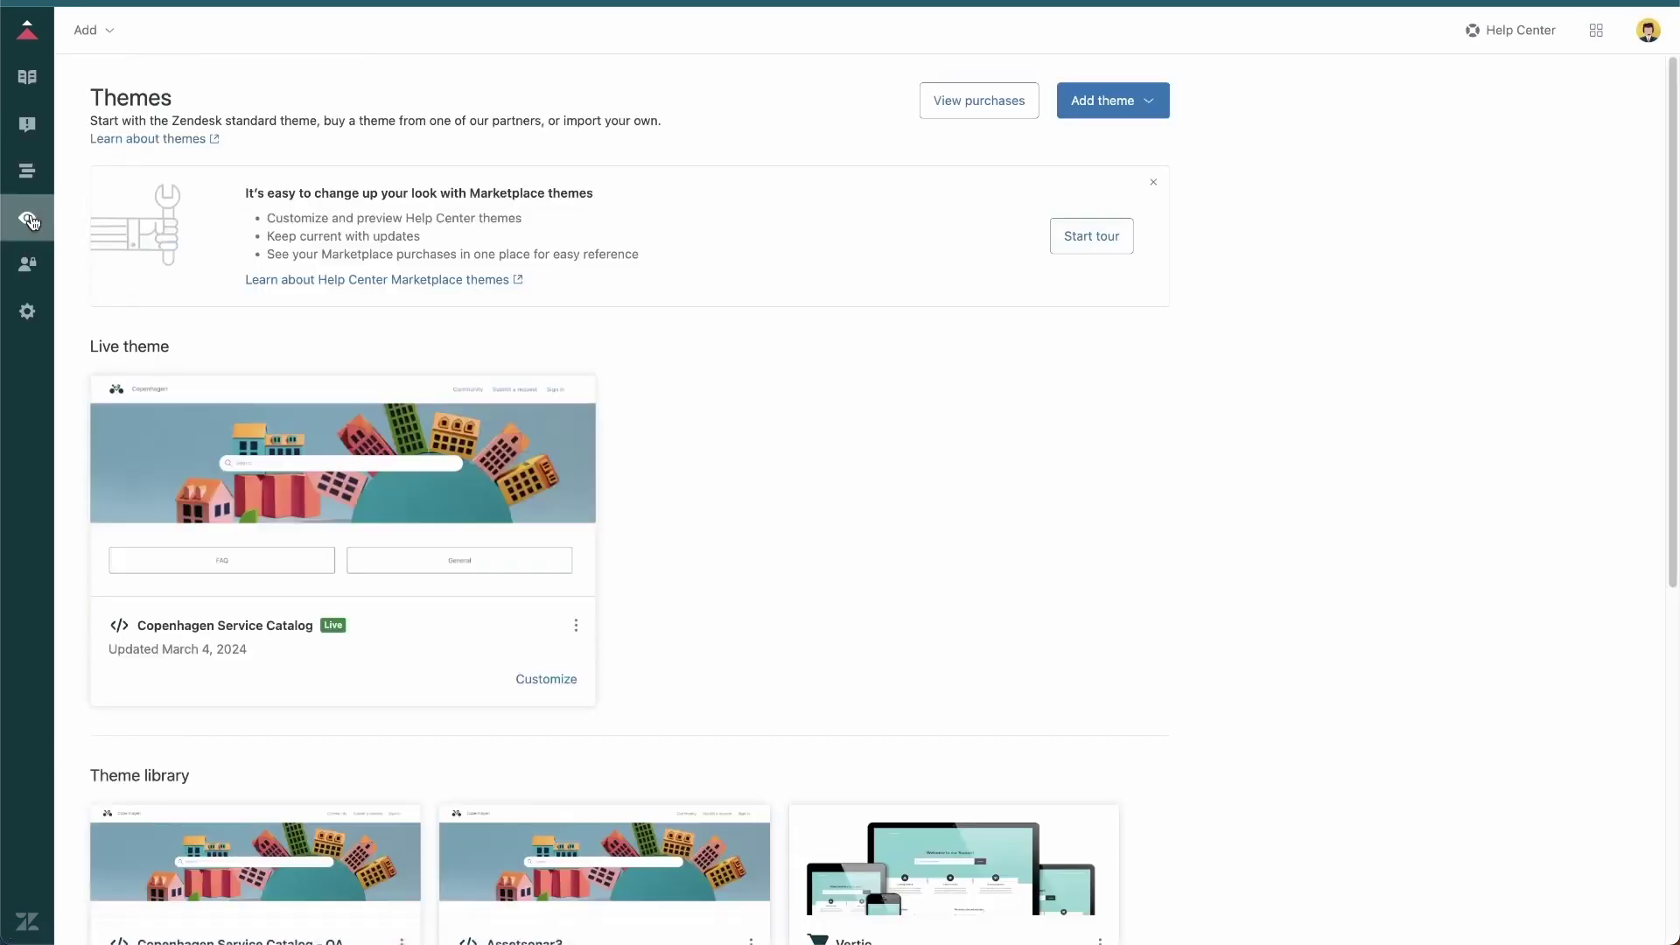
left_click(530, 683)
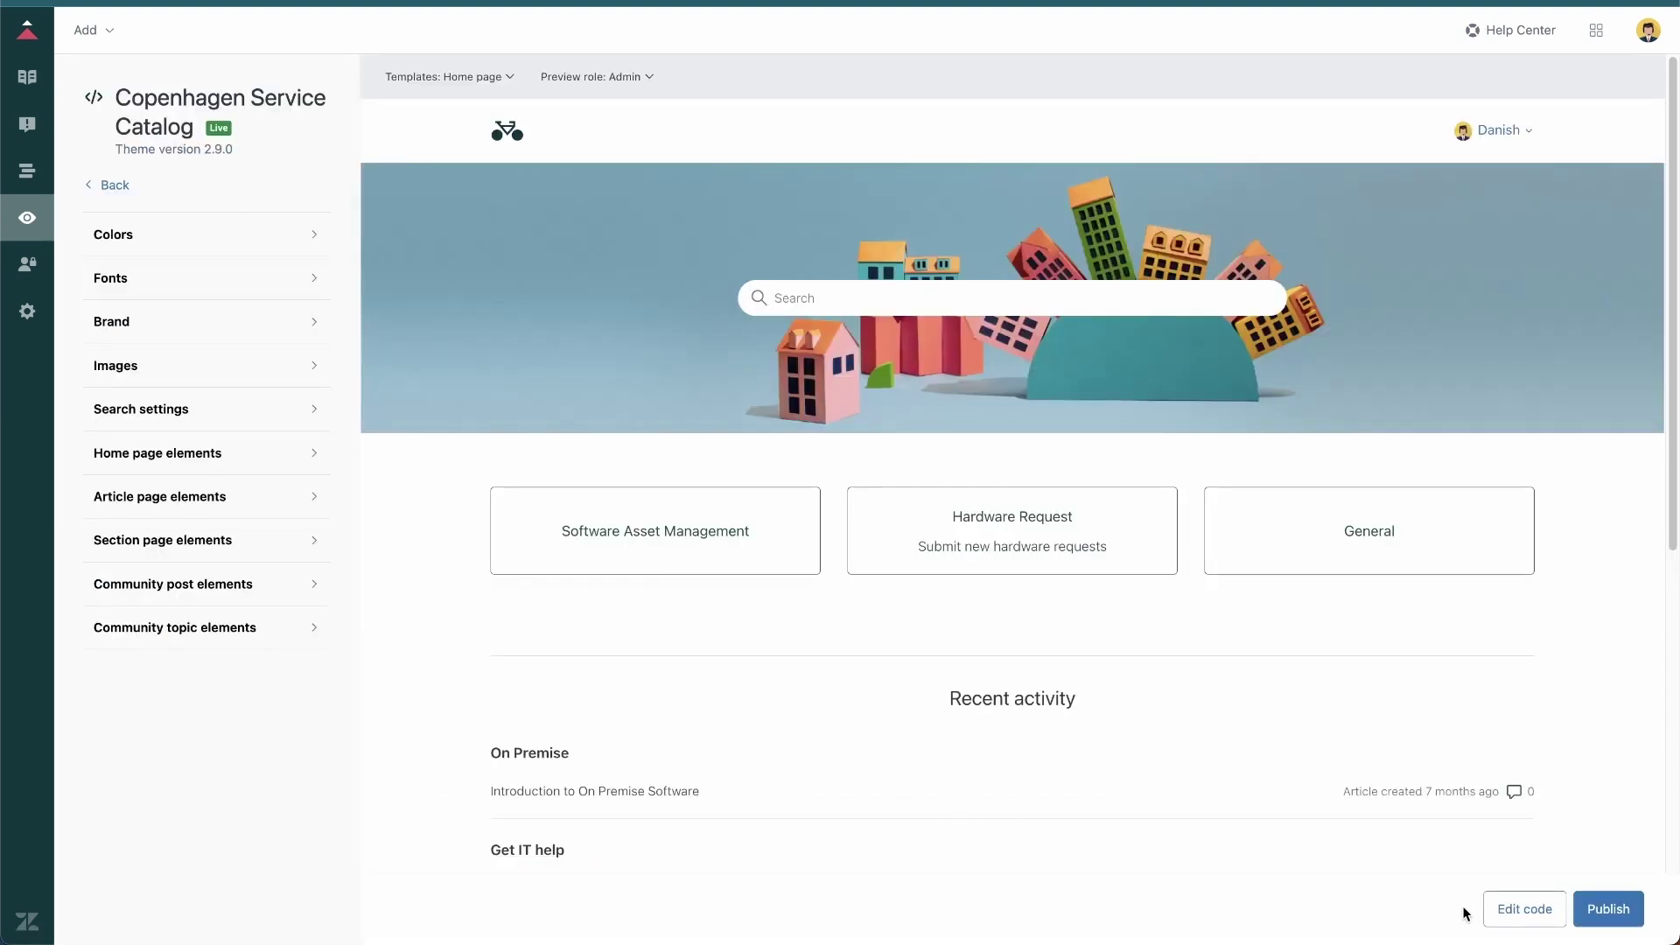
left_click(1528, 911)
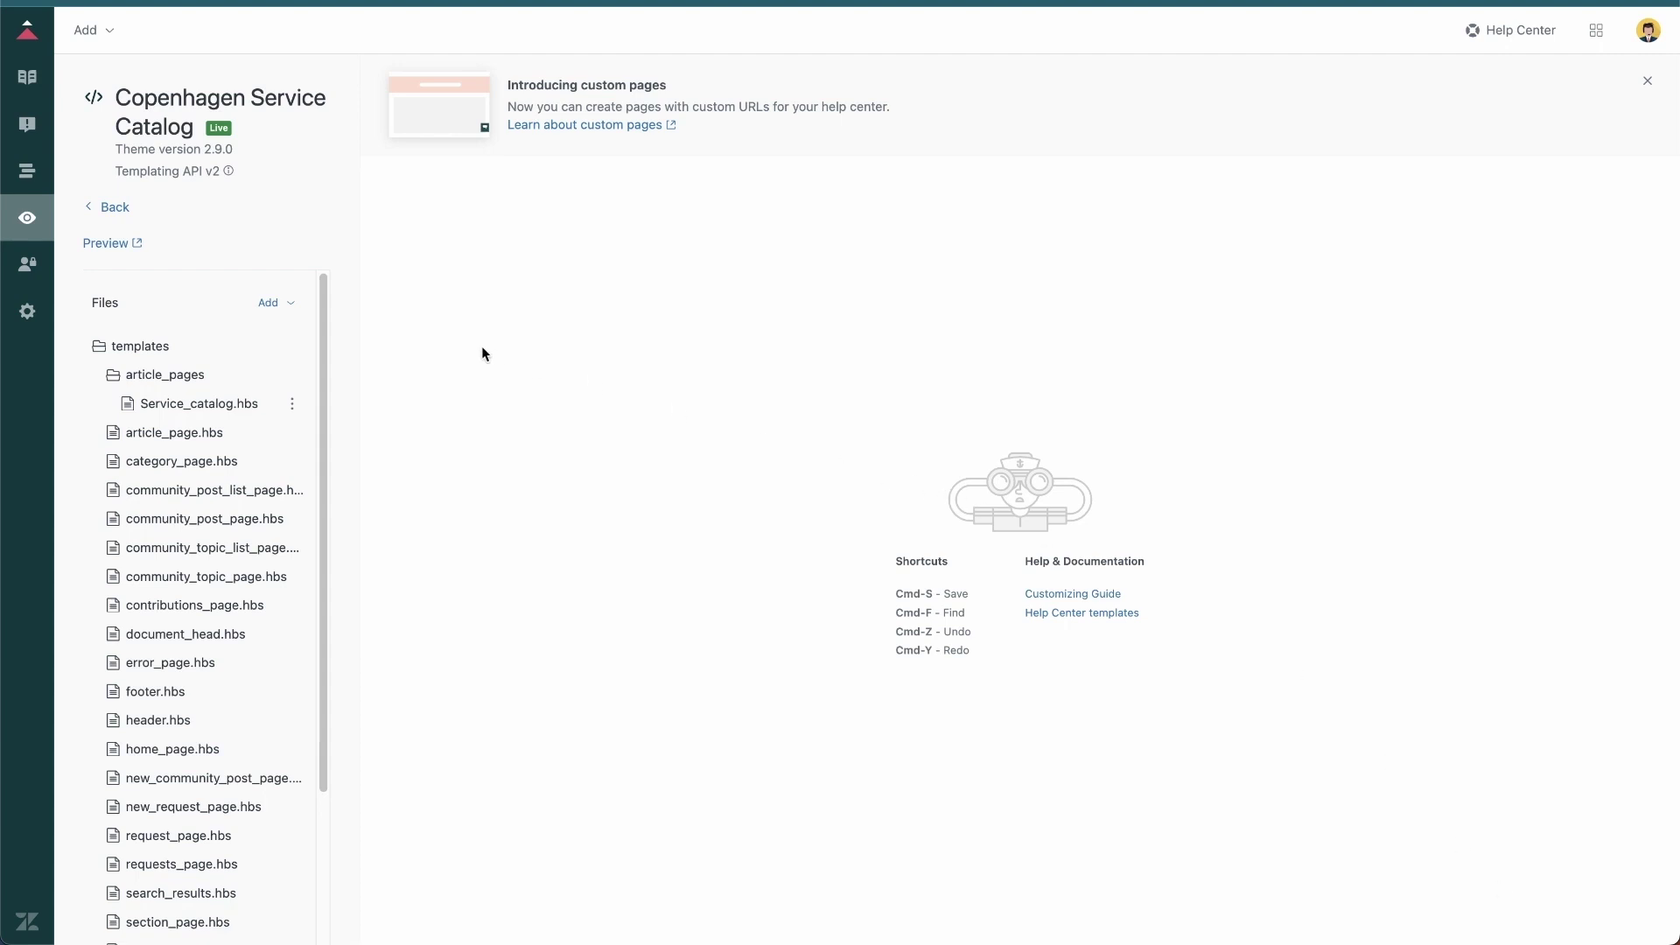
Step: Add a custom page named service_catalog to the theme
left_click(268, 301)
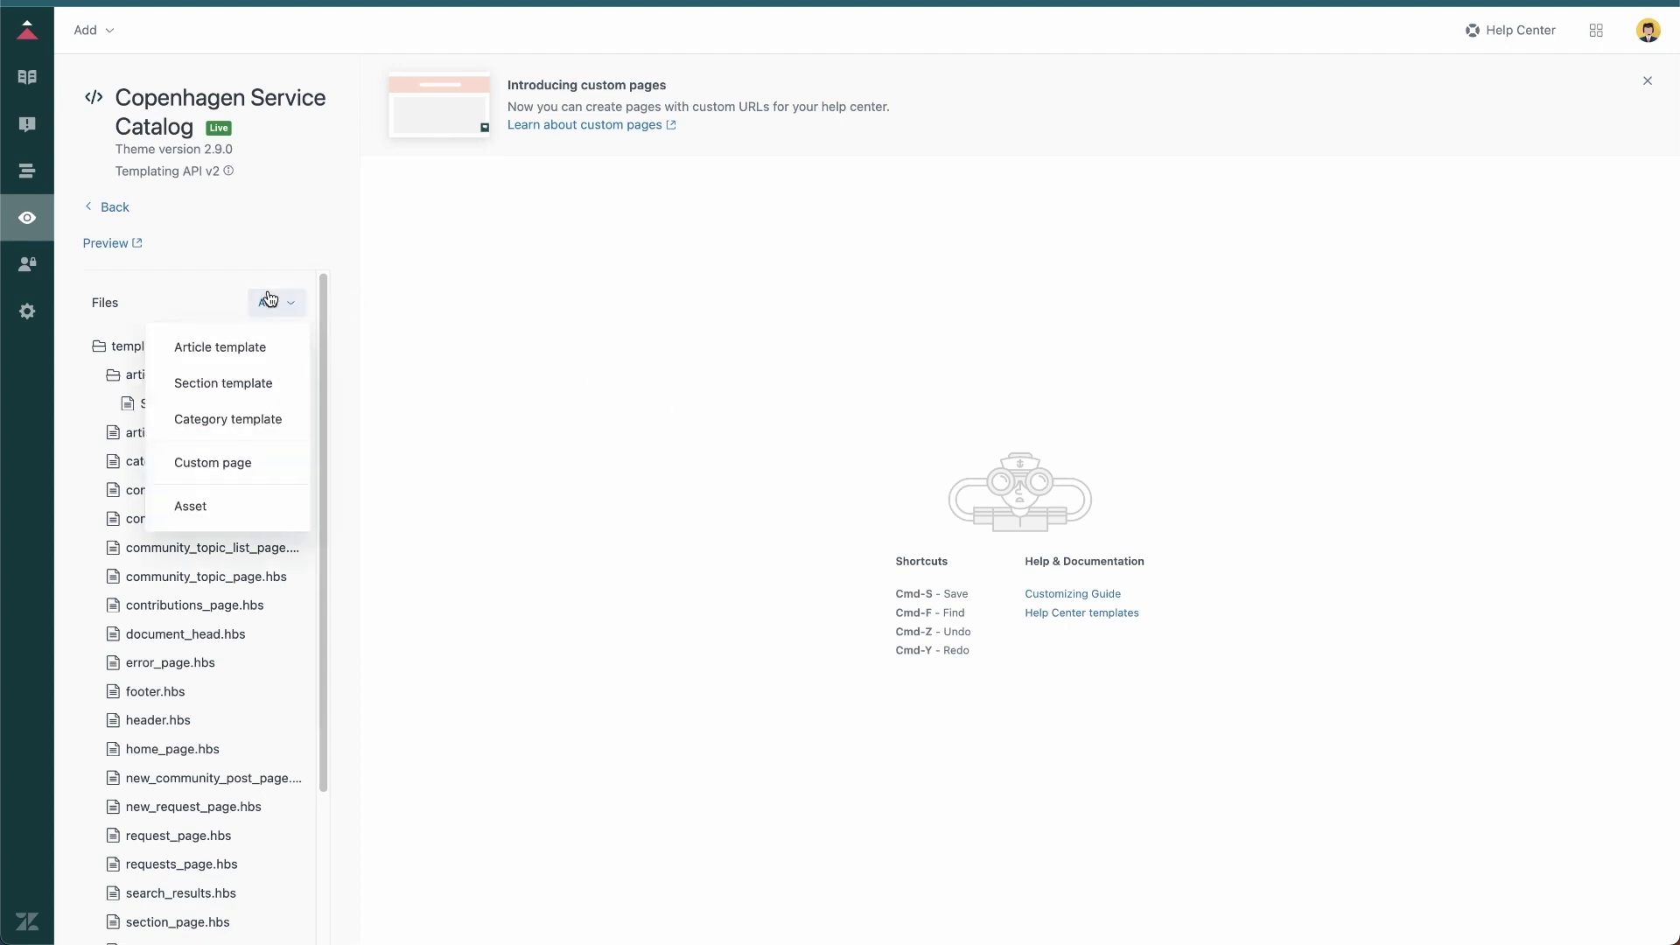
left_click(231, 461)
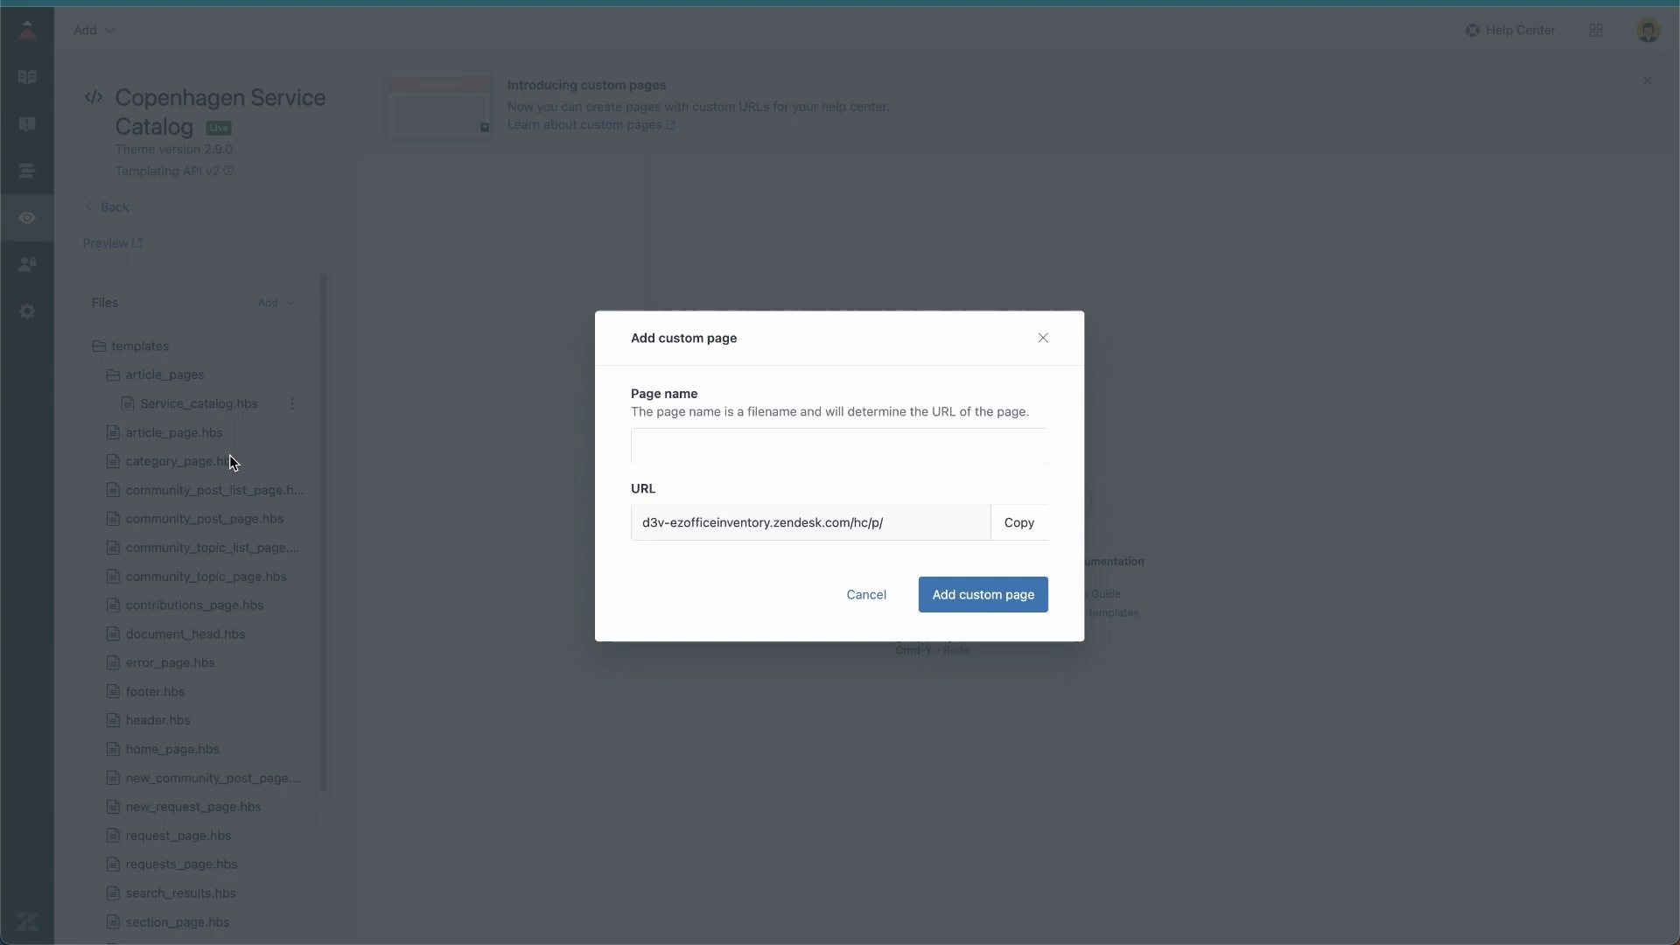
left_click(685, 454)
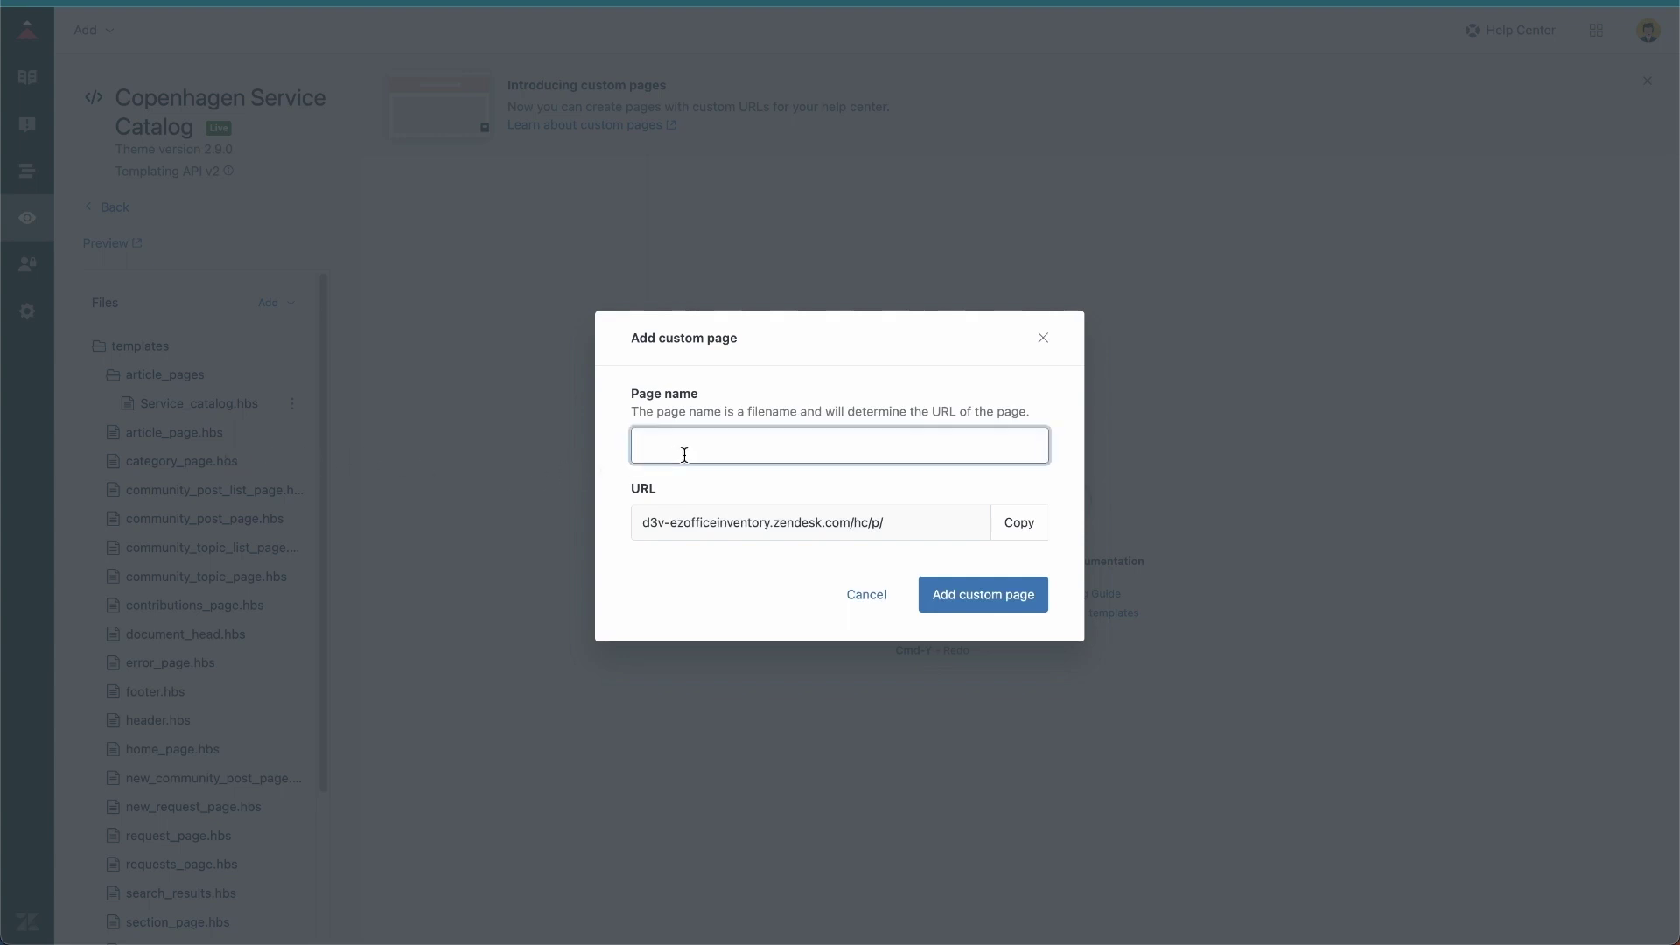
type("service_catalog")
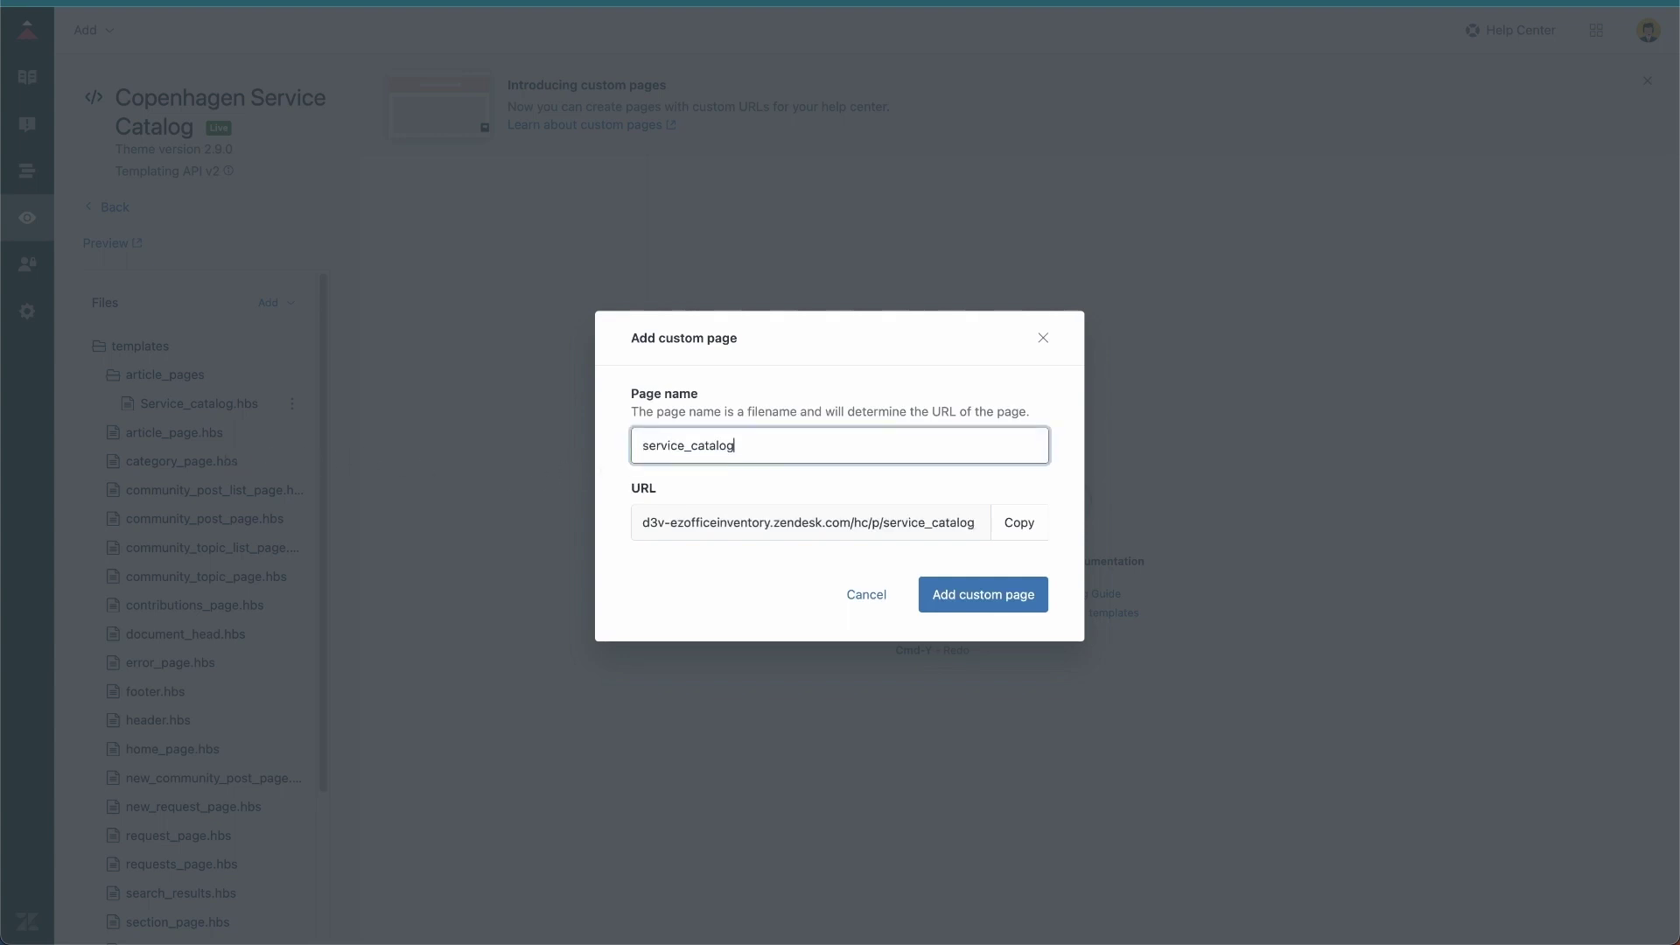
left_click(945, 596)
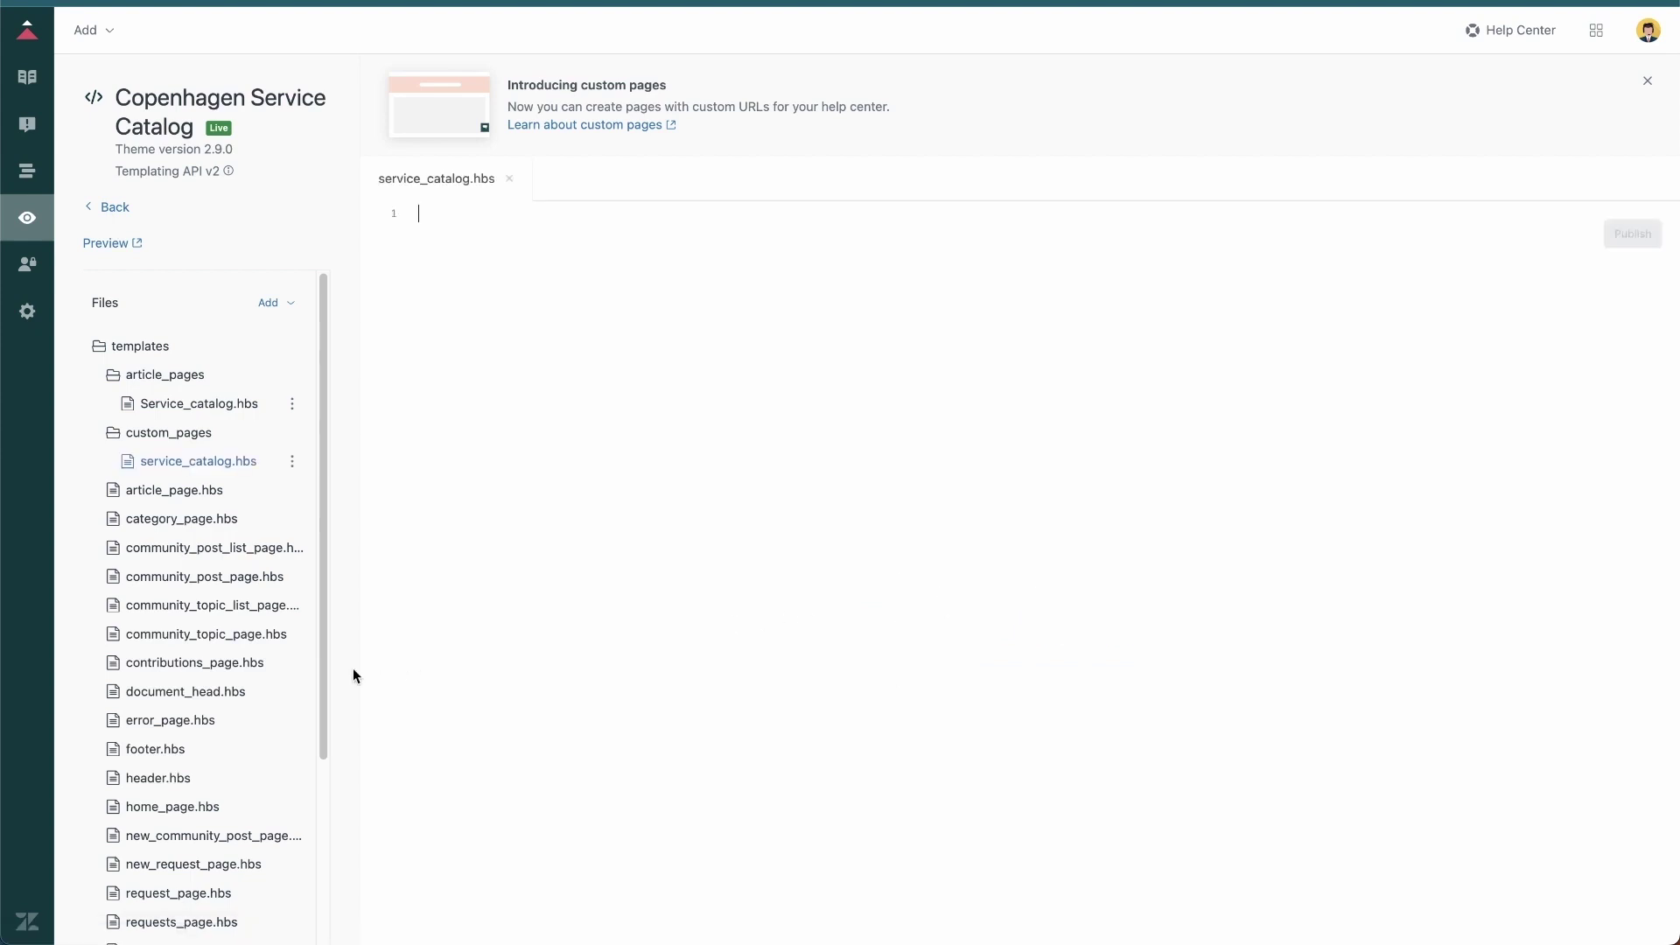
Step: Paste the service catalog loader script into document_head.hbs and fill in the Linked Item field ID
left_click(228, 693)
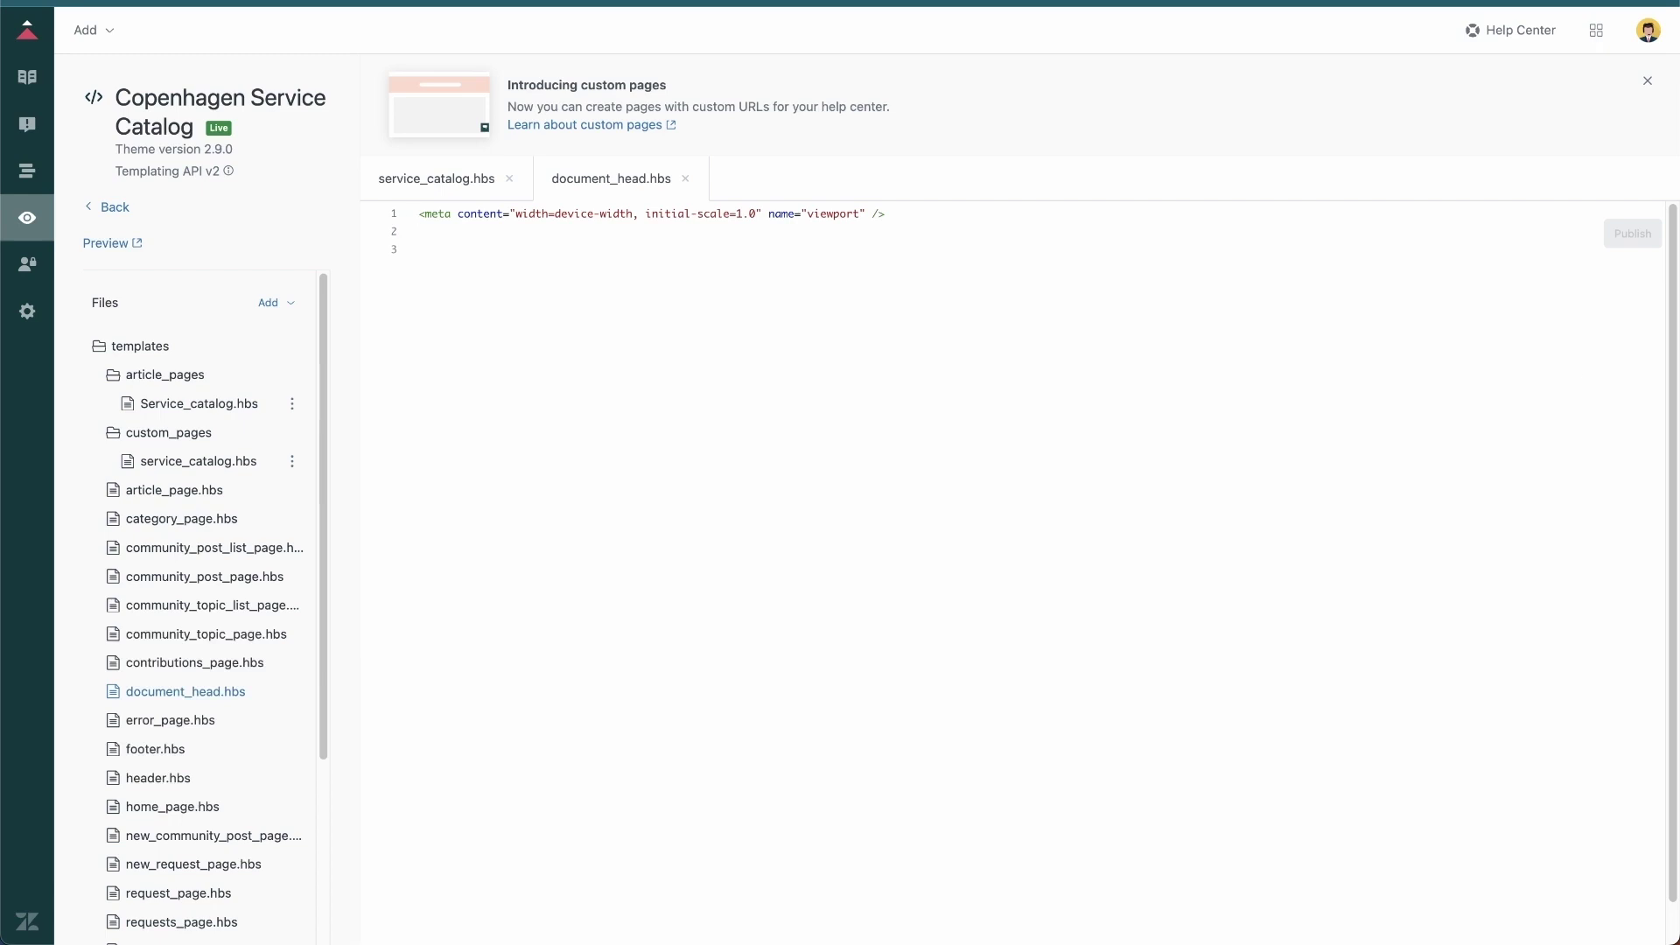
type("<script>   document.addEventListener('DOMContentLoaded', function () {      const timestamp = new Date().toISOString();      const scriptSrc = `https://cdn.ezassets.com/shared/service_catalog/dist/bundle.min.js?${timestamp}`;      // Create a script element      const scriptElement = document.createElement('script');      scriptElement.src = scriptSrc;      // Append the script element to the document head      document.head.appendChild(scriptElement);      scriptElement.onload = function () {        const initializationData = {          timestamp: timestamp,          ezoFieldId: 'Linked Item ID',          ezoSubdomain: 'yoursubdomain.assetsonar.com',          ezoServiceItemFieldId: 'Service Item Request ID'        };        new ServiceCatalog.min.js.ServiceCatalogManager(initializationData);      };    }); </script>")
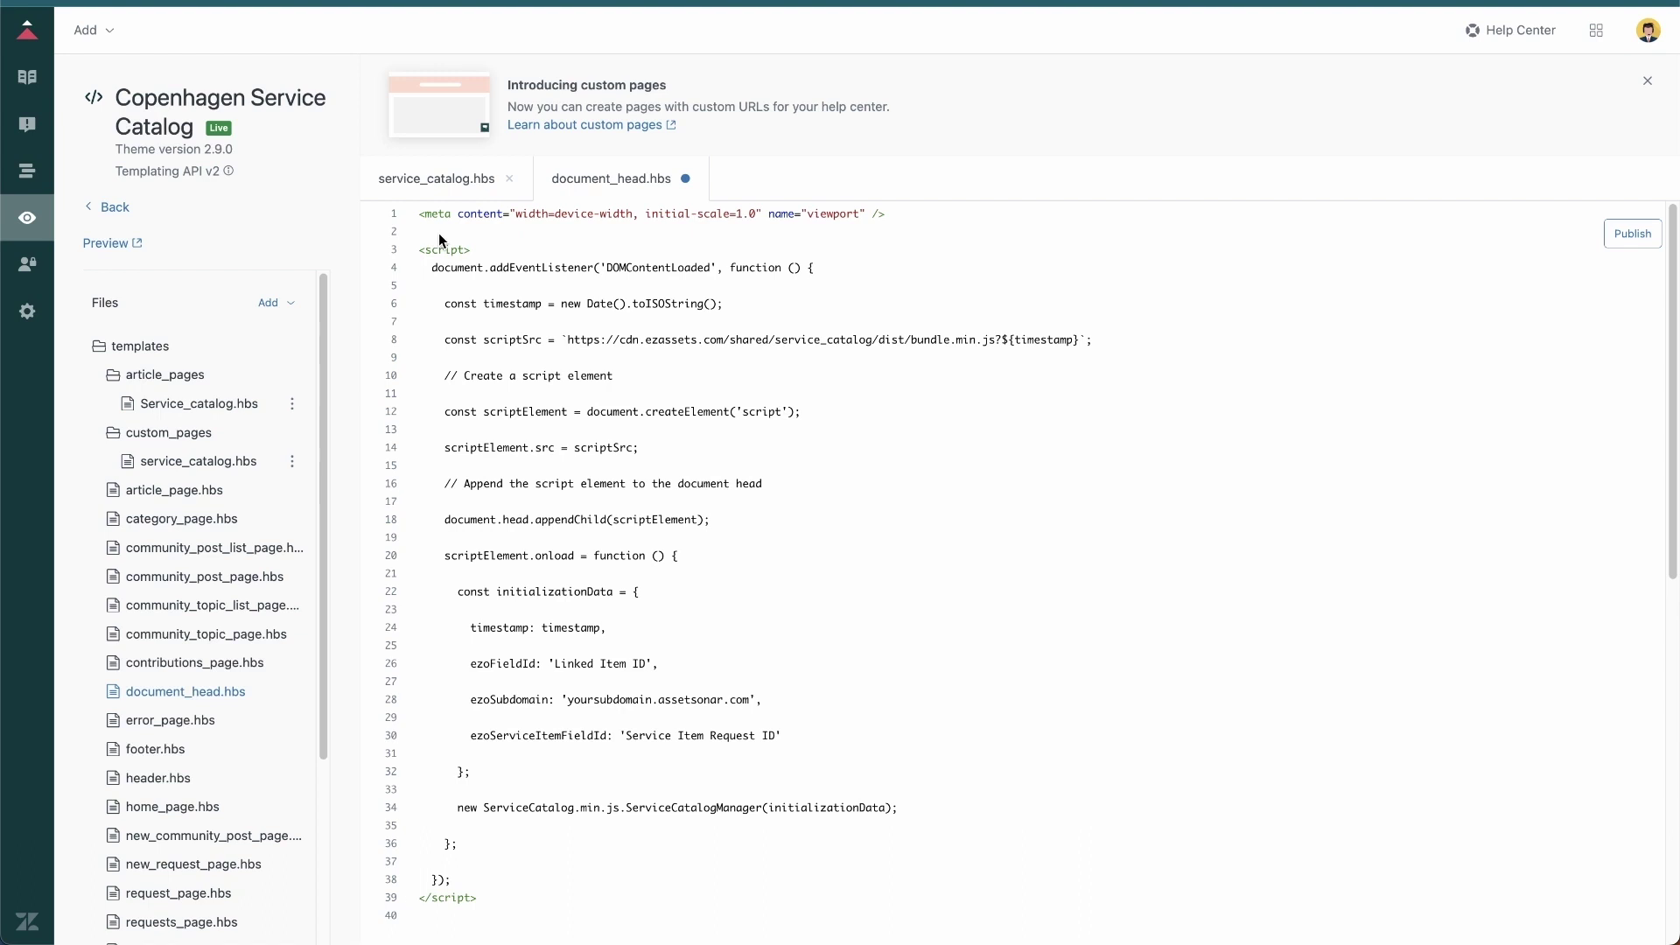
left_click_drag(561, 663, 648, 663)
key("super+v")
Step: Set the subdomain to d3moassetsonar, insert the Service Item Request field ID, and publish
left_click(647, 700)
left_click_drag(648, 700, 570, 700)
type("d3moasse")
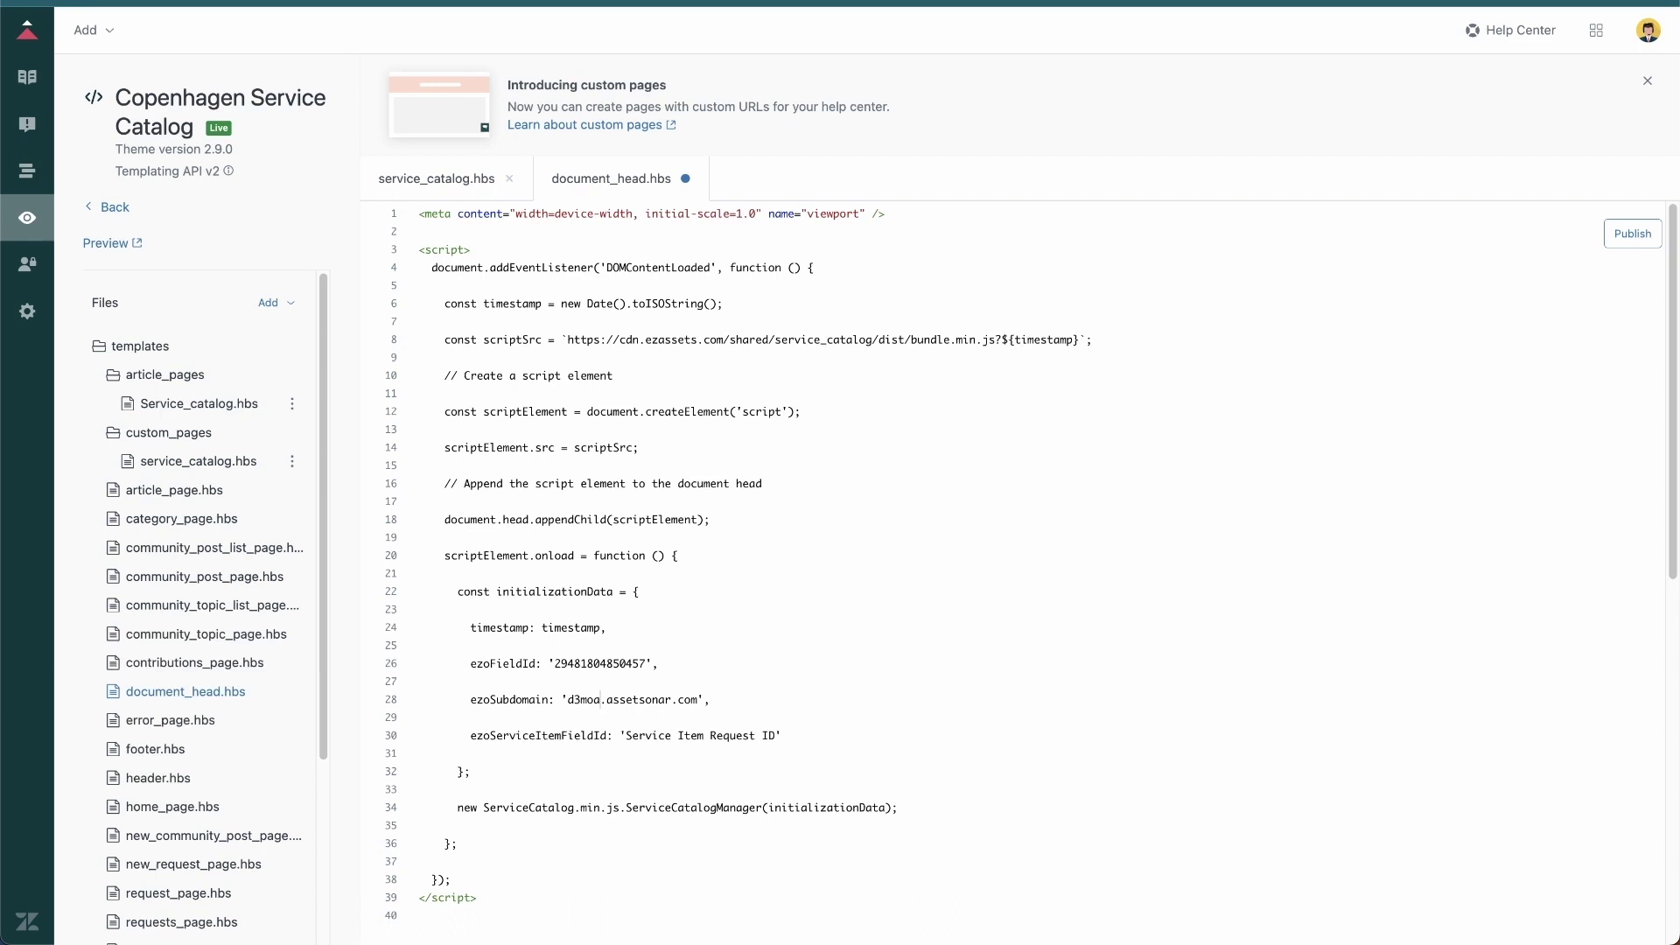
type("tsonar")
left_click(630, 736)
left_click_drag(630, 736, 772, 742)
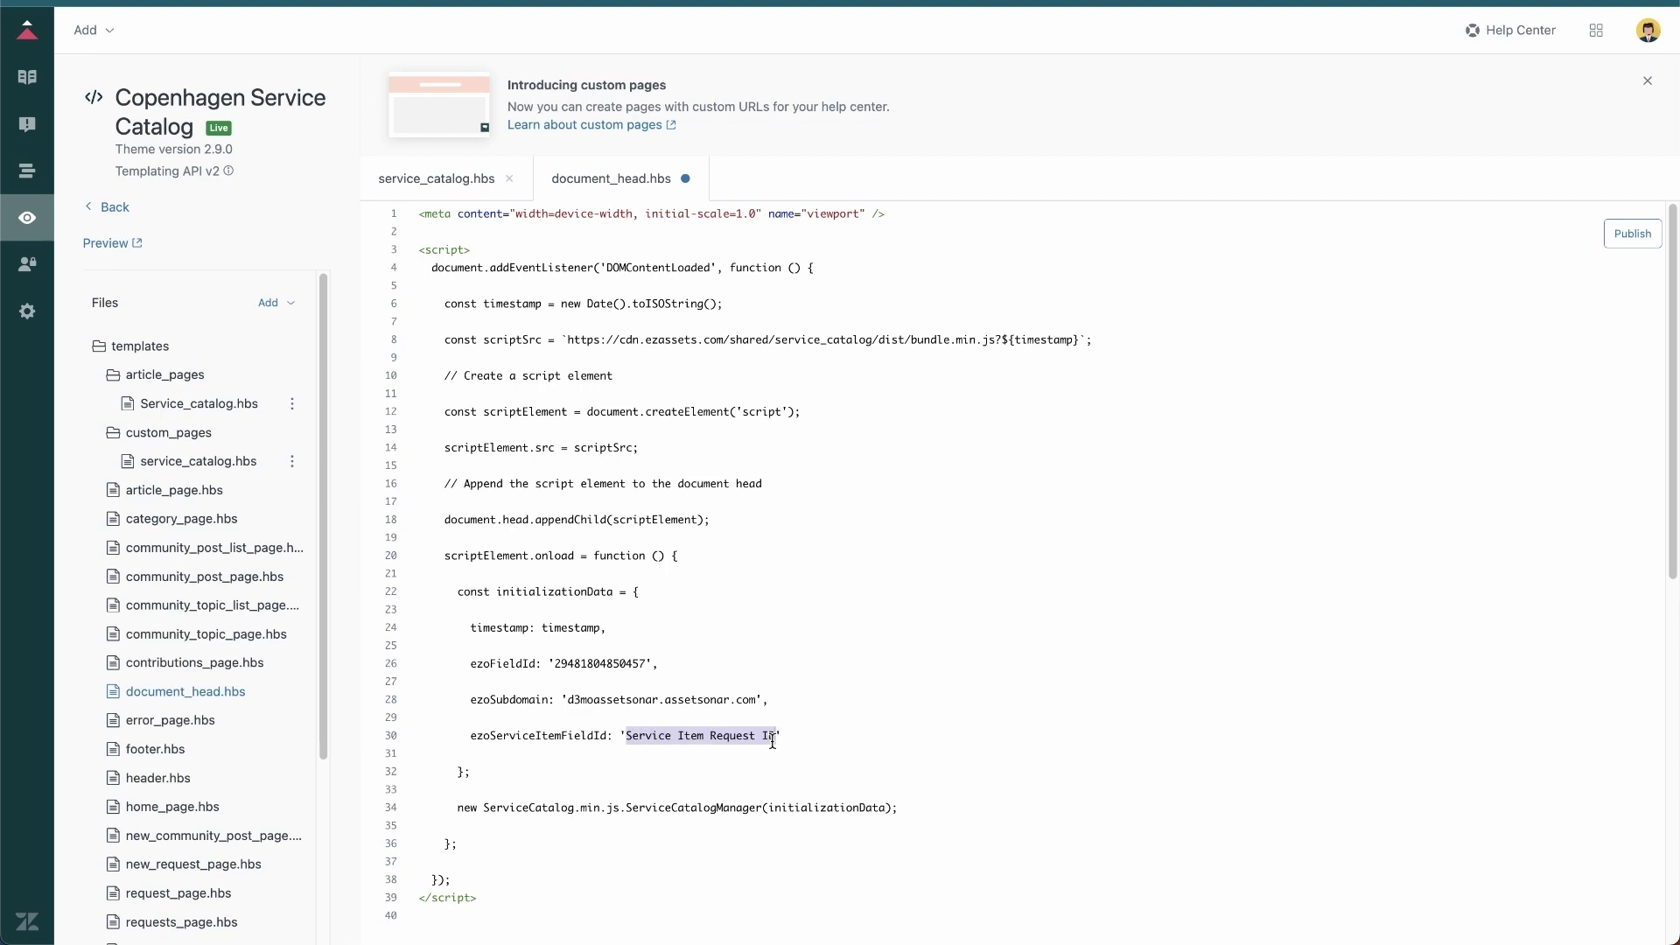
key("ctrl+v")
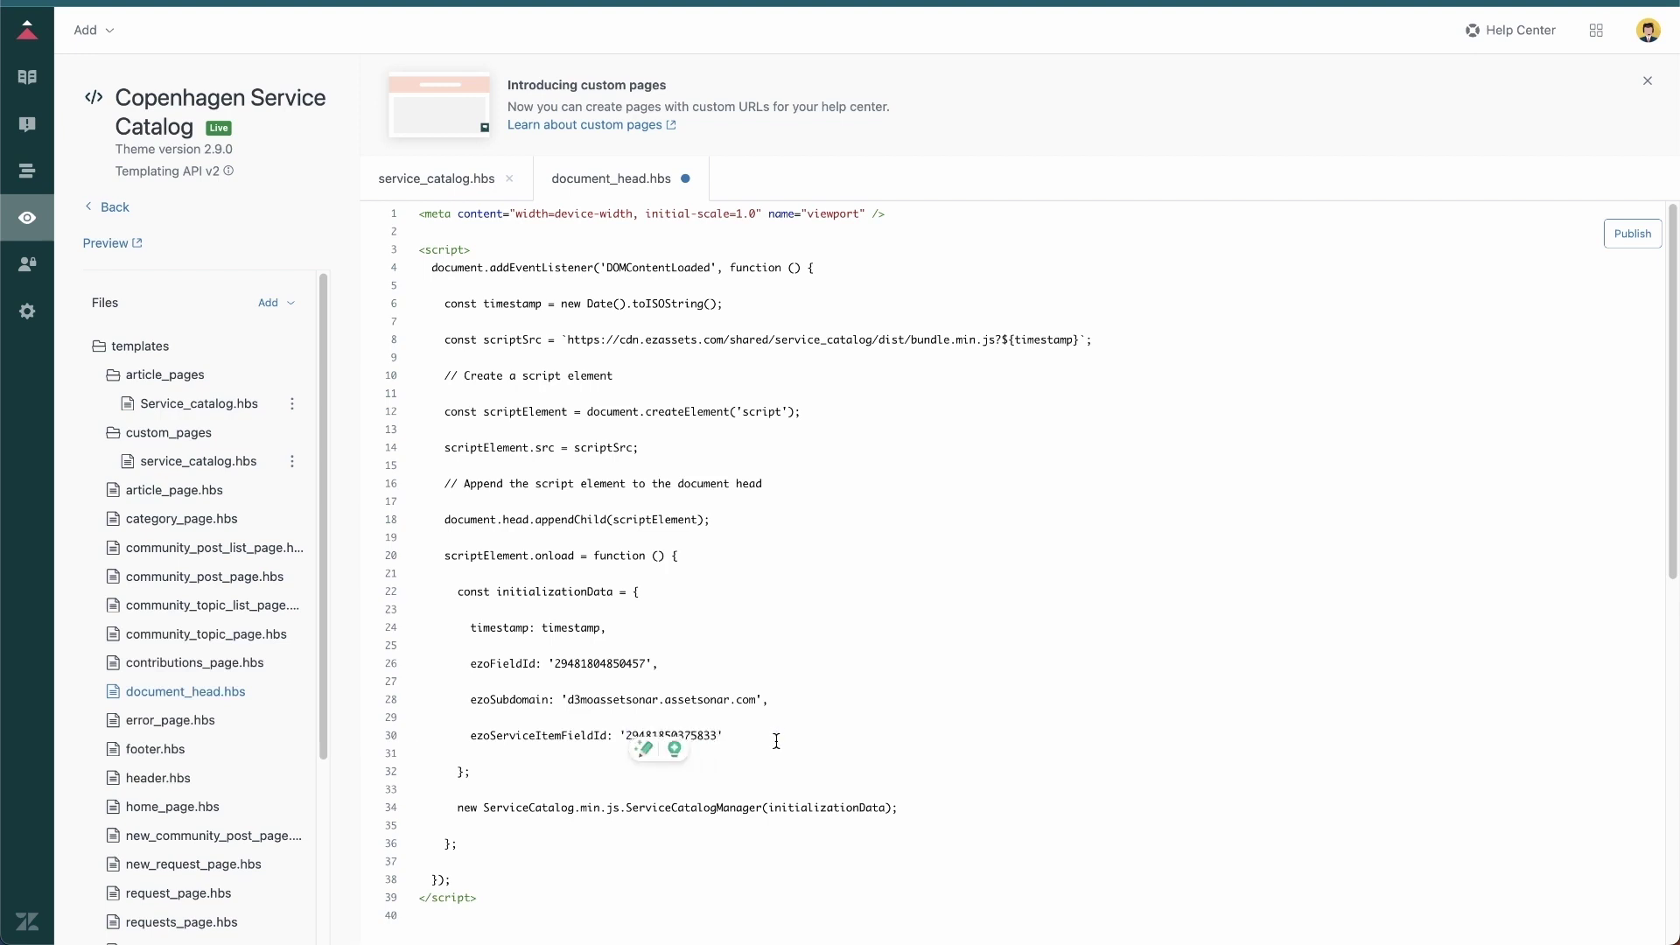
left_click(754, 773)
left_click(1625, 238)
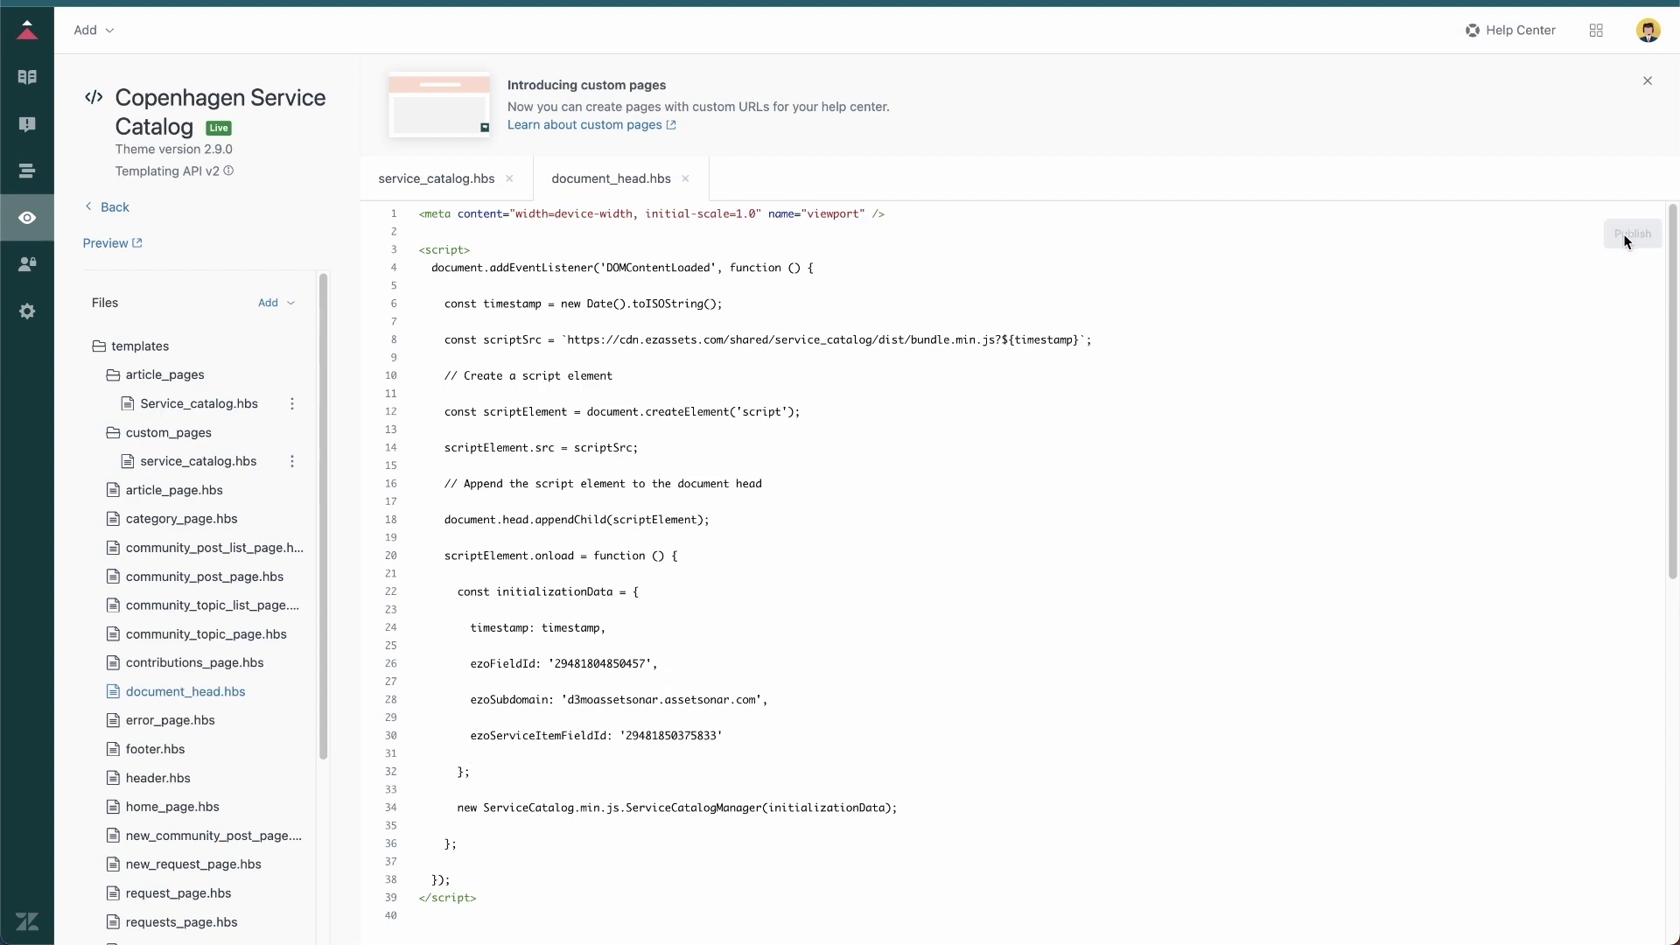
Step: Preview the Help Center and view the $1000 Standard Laptop under Service Catalog's Request a new device
left_click(128, 243)
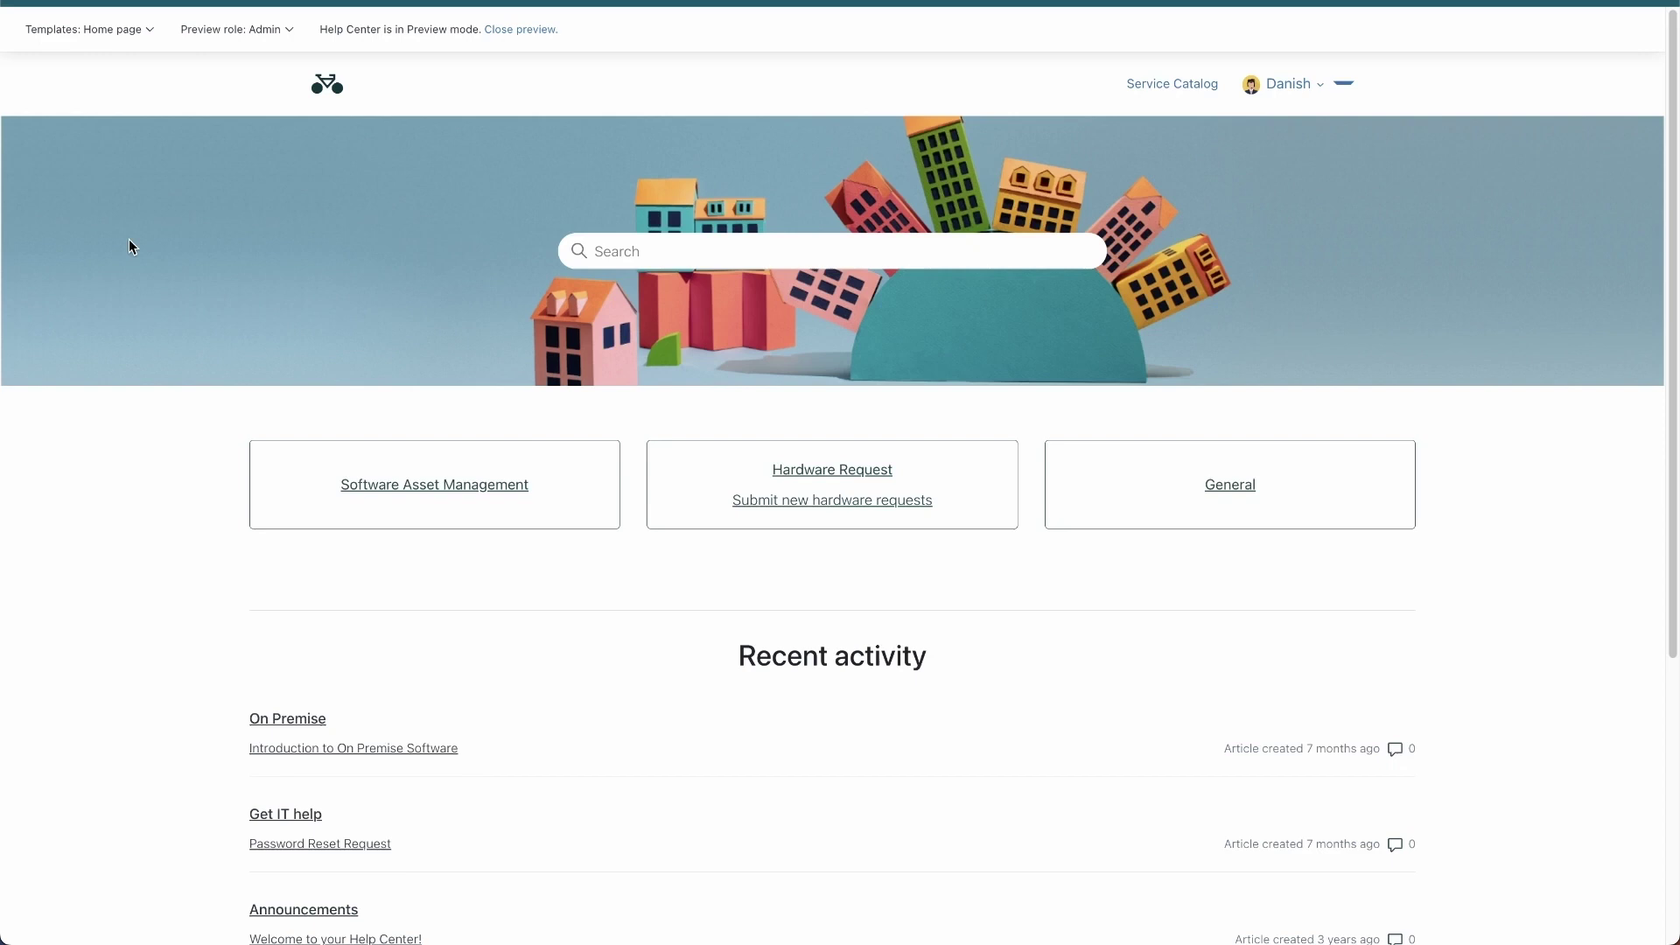
left_click(1156, 87)
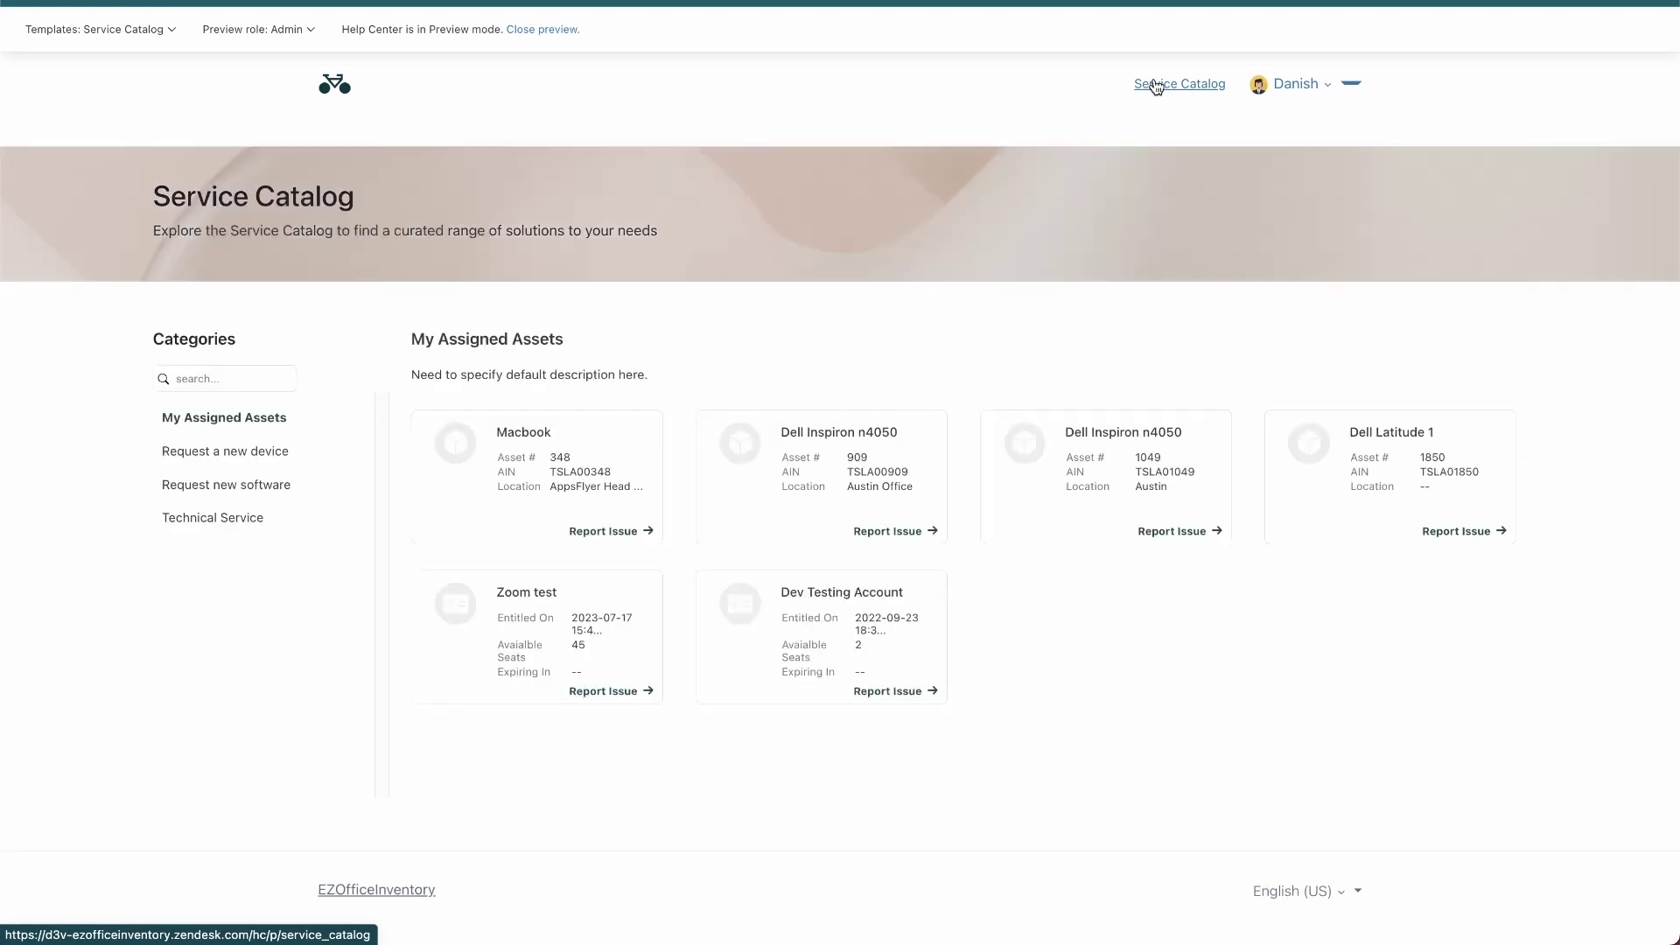
left_click(266, 457)
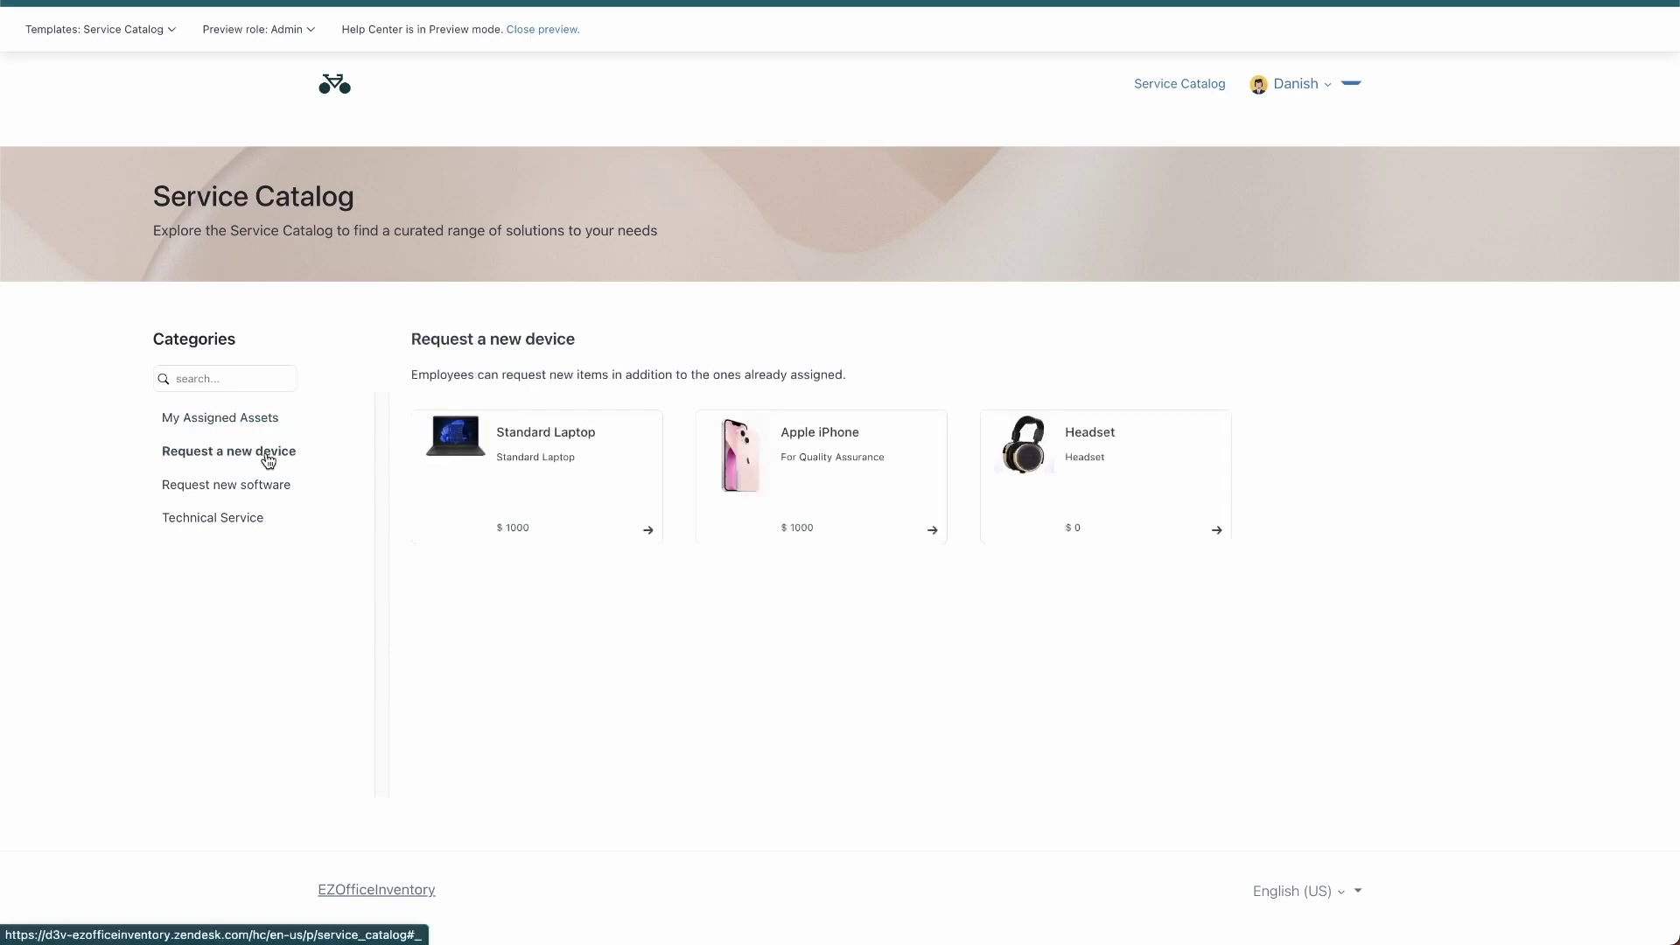
left_click(507, 469)
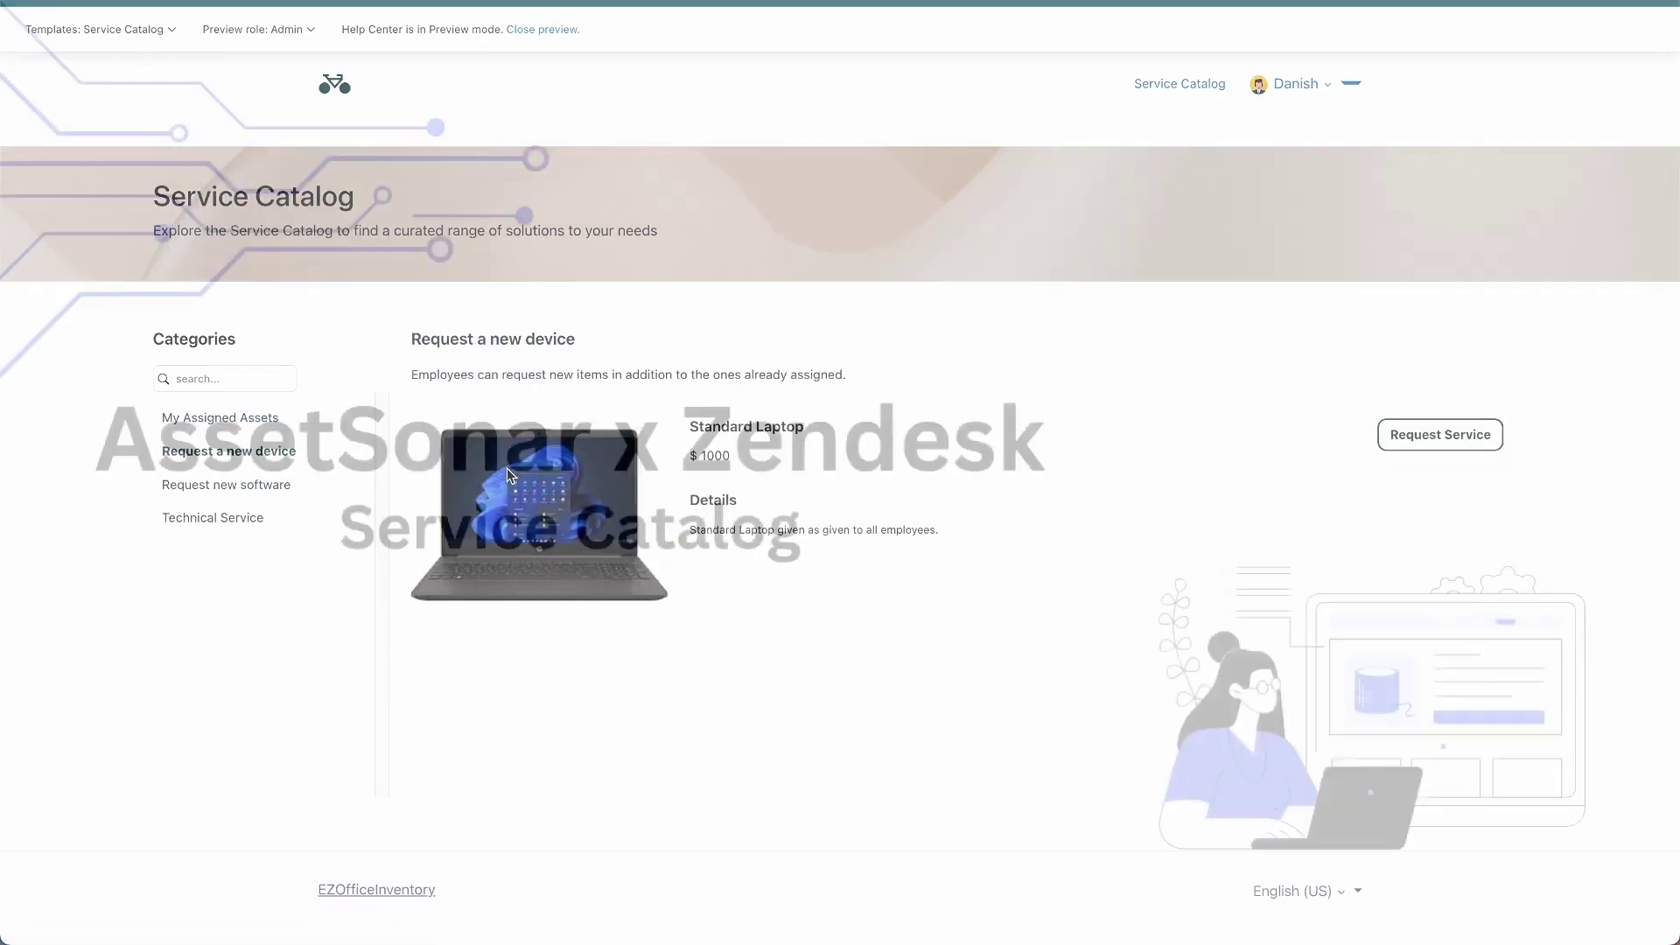